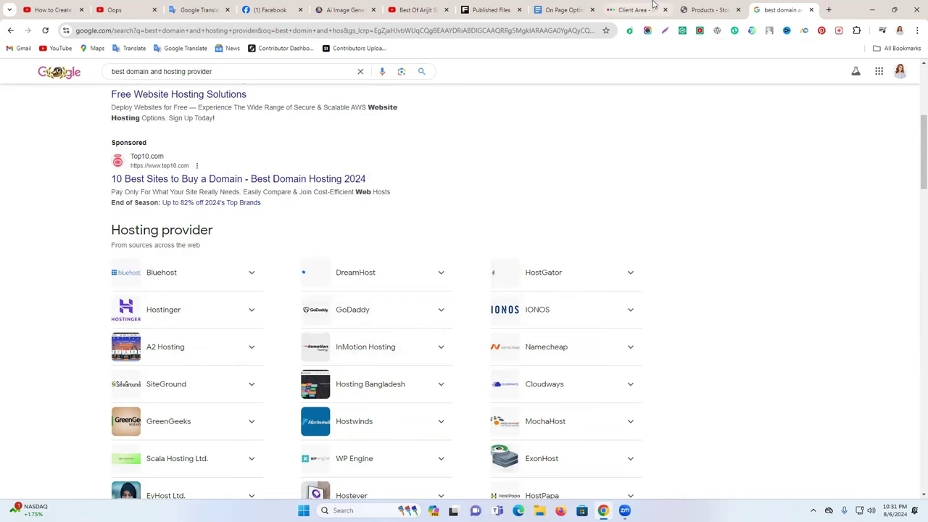
Step: Open intelwebhost.com in a new tab and go to its client area
{"action": "left_click", "coordinate": [612, 10]}
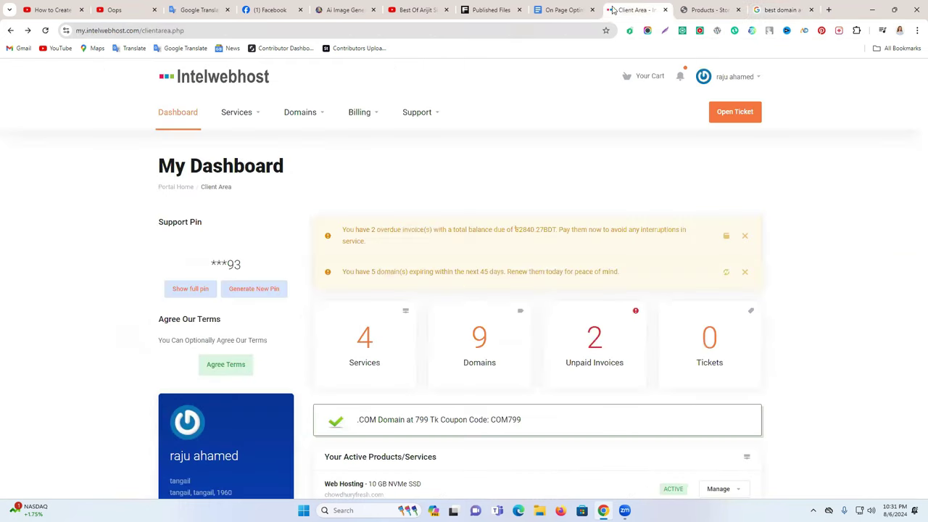
{"action": "left_click", "coordinate": [829, 9]}
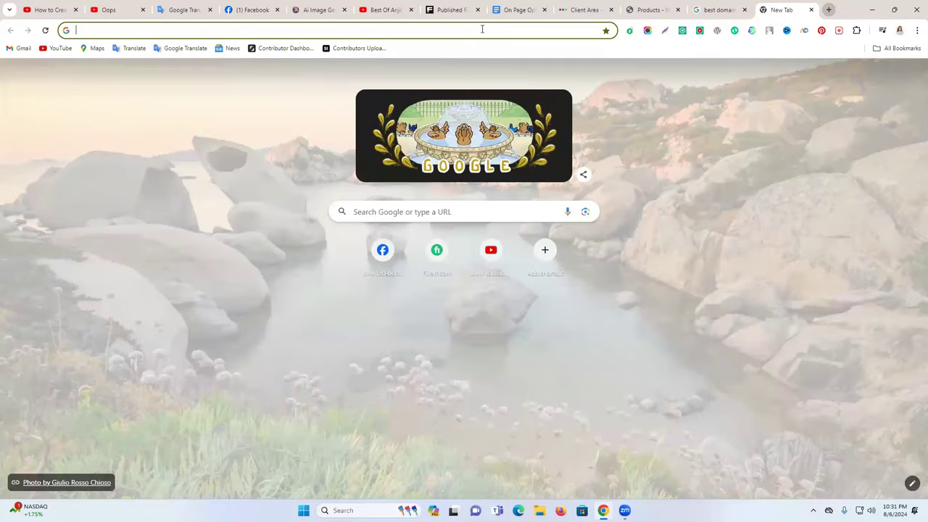
{"action": "left_click", "coordinate": [482, 29]}
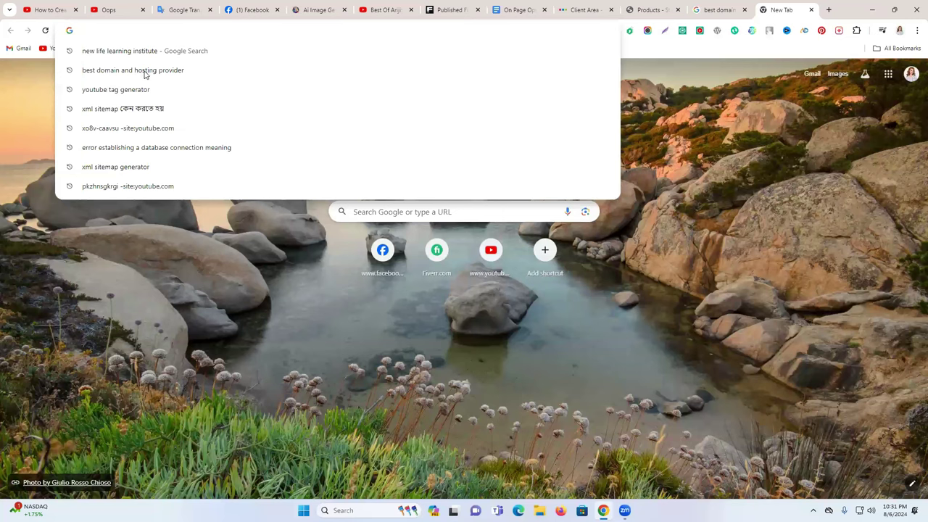
{"action": "type", "text": "intelwebhost.com"}
{"action": "key", "text": "Return"}
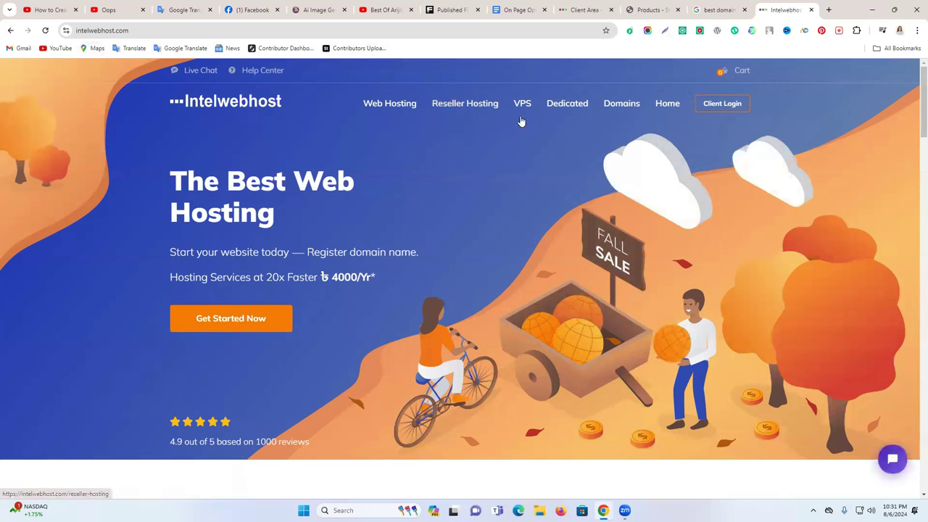
{"action": "left_click", "coordinate": [721, 109]}
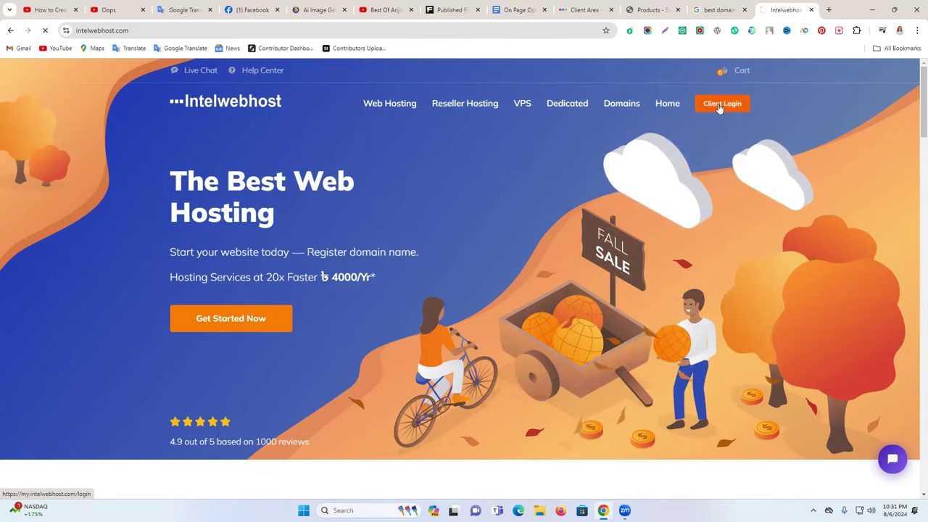
Step: Open the product details of the slaterstreetmarketottawa.com web hosting from the active services
{"action": "scroll", "coordinate": [609, 211], "scroll_direction": "down", "scroll_amount": 3}
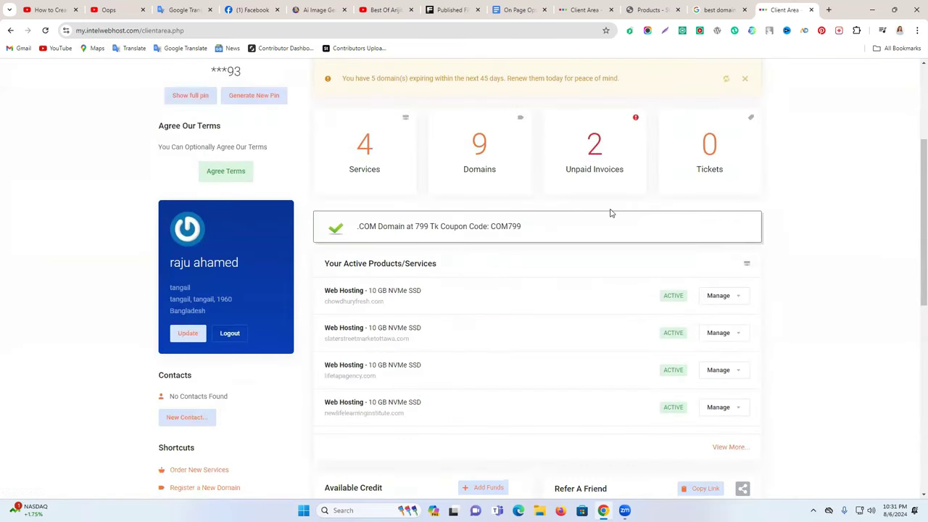
{"action": "scroll", "coordinate": [357, 270], "scroll_direction": "up", "scroll_amount": 2}
{"action": "scroll", "coordinate": [358, 269], "scroll_direction": "down", "scroll_amount": 3}
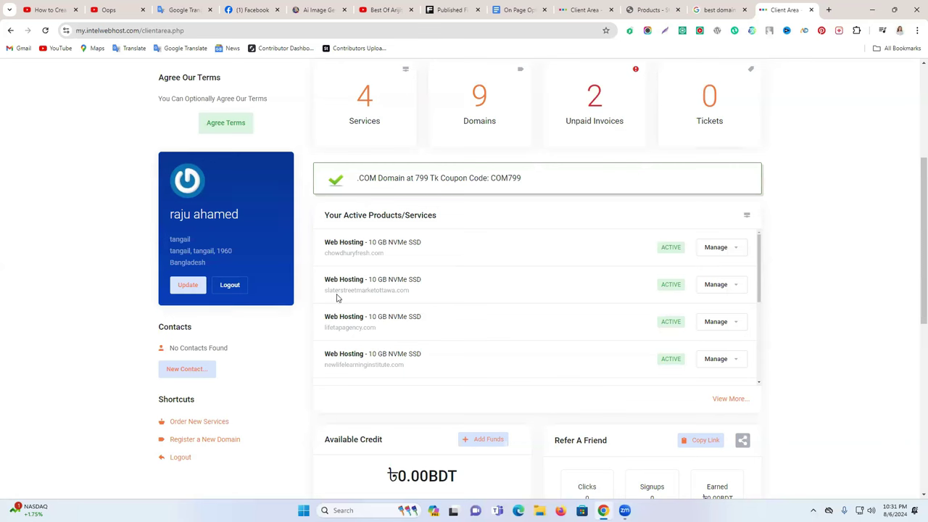
{"action": "triple_click", "coordinate": [389, 291]}
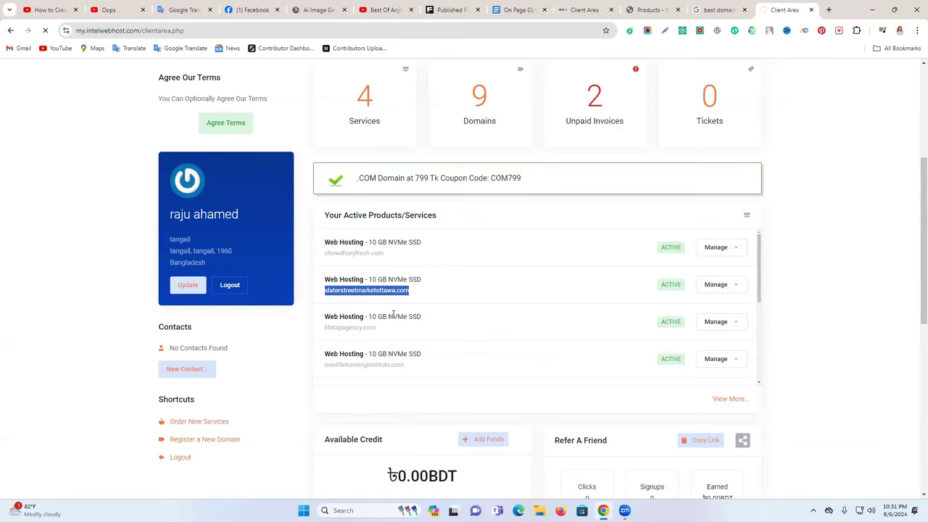
{"action": "scroll", "coordinate": [447, 298], "scroll_direction": "down", "scroll_amount": 1}
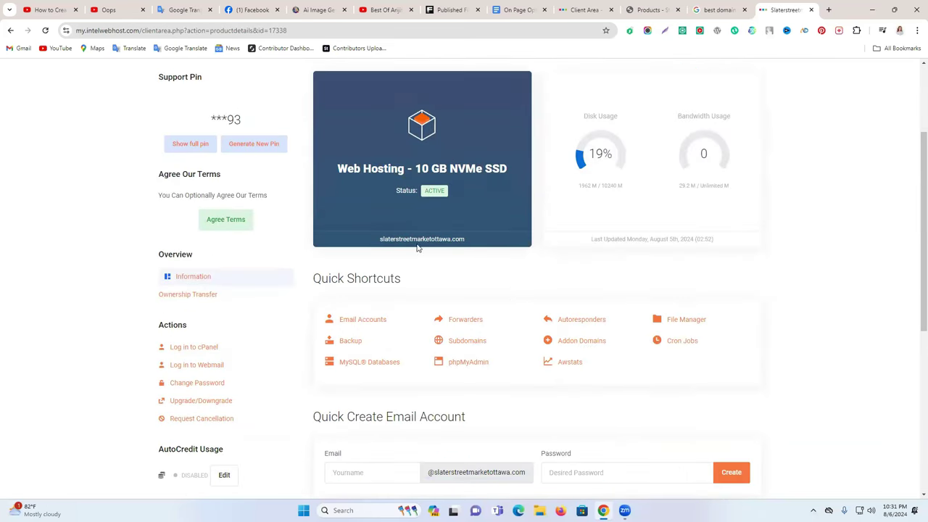
{"action": "left_click", "coordinate": [10, 30]}
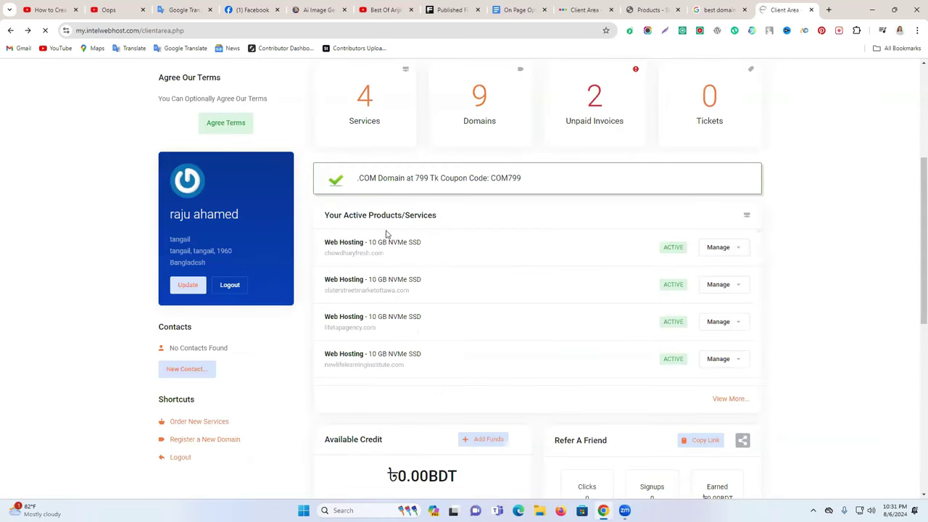
{"action": "left_click", "coordinate": [728, 291]}
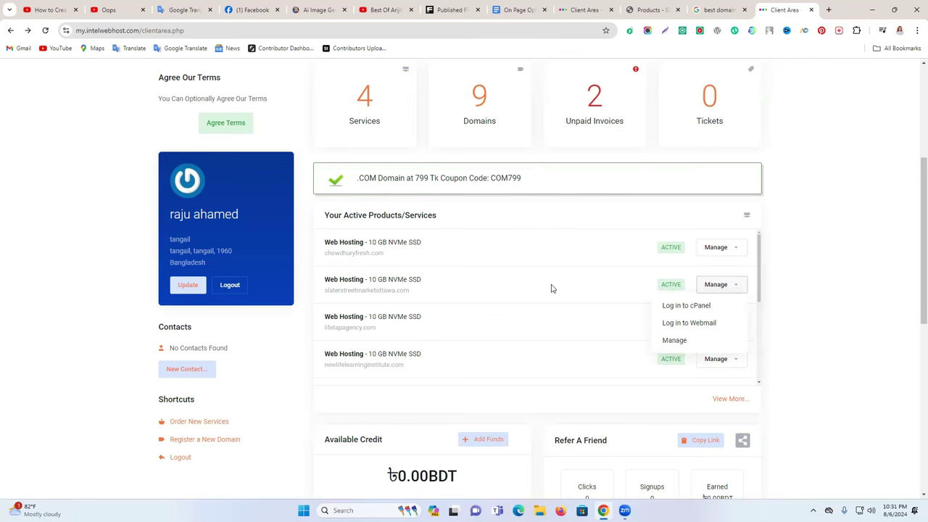
{"action": "left_click", "coordinate": [364, 284]}
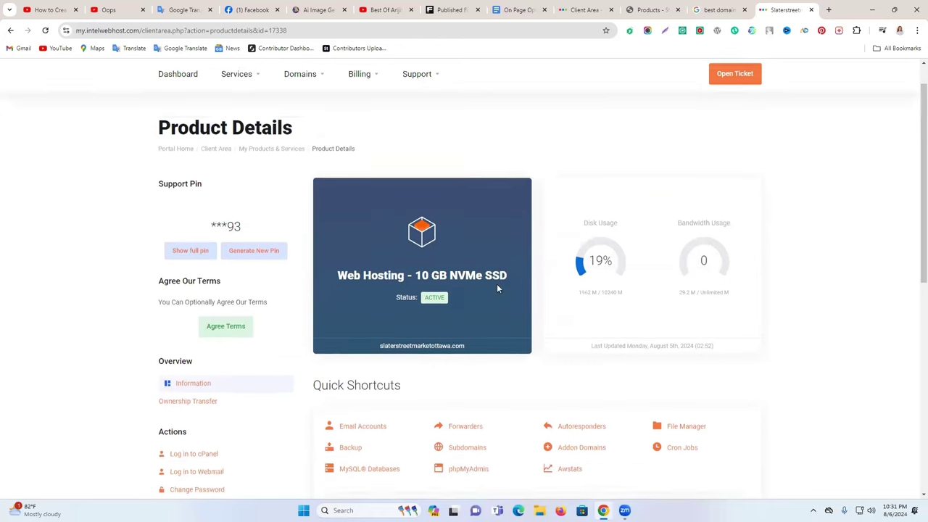
Step: Launch the cPanel File Manager for the slaterstreetmarketottawa.com hosting and close the product details page
{"action": "scroll", "coordinate": [496, 288], "scroll_direction": "down", "scroll_amount": 5}
{"action": "scroll", "coordinate": [452, 254], "scroll_direction": "down", "scroll_amount": 2}
{"action": "scroll", "coordinate": [451, 255], "scroll_direction": "up", "scroll_amount": 5}
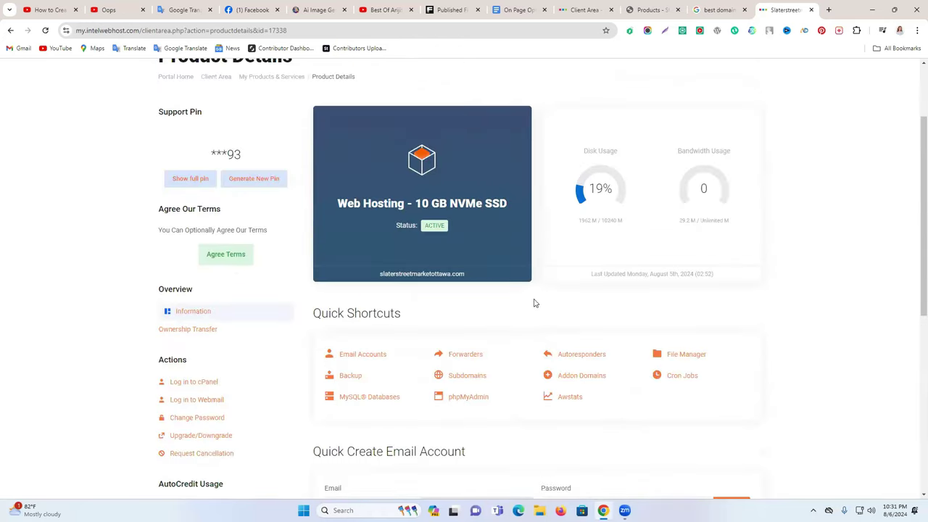
{"action": "left_click", "coordinate": [689, 356]}
{"action": "left_click", "coordinate": [739, 11]}
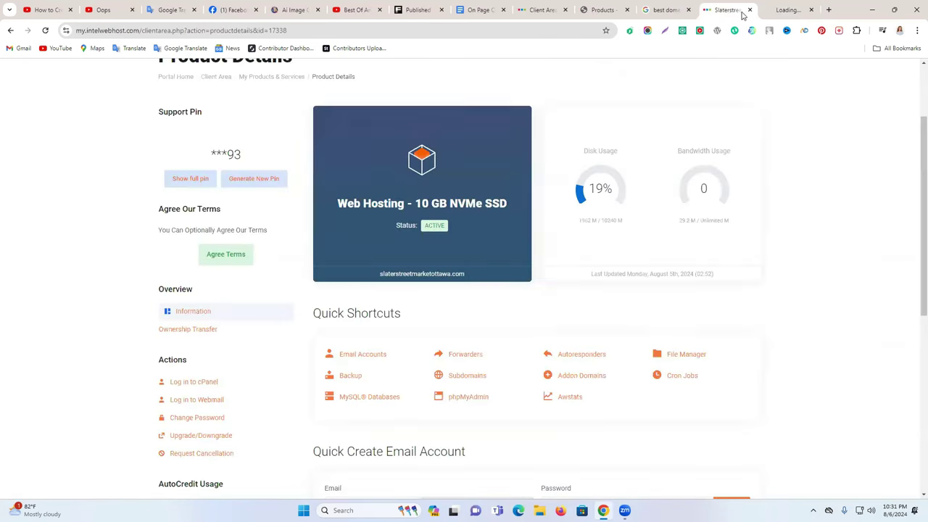
{"action": "left_click", "coordinate": [749, 10]}
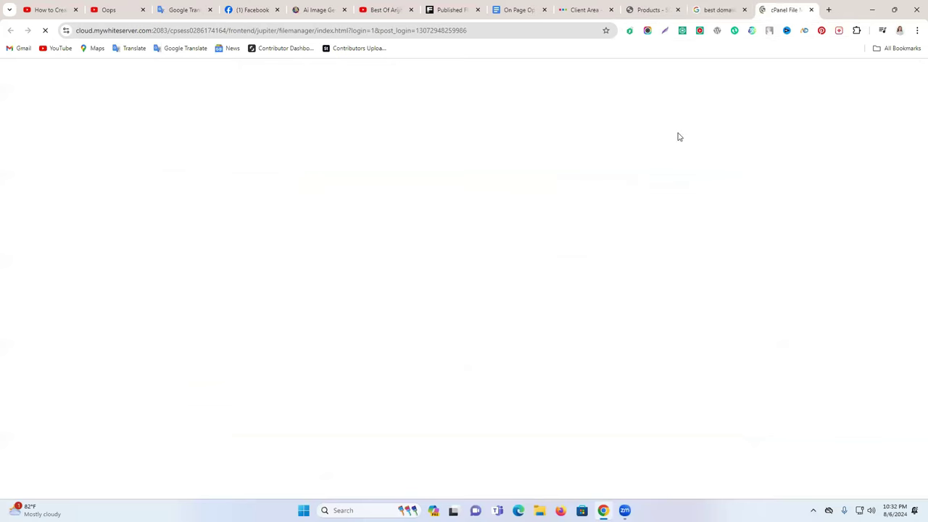
{"action": "left_click", "coordinate": [716, 8]}
{"action": "left_click", "coordinate": [783, 10]}
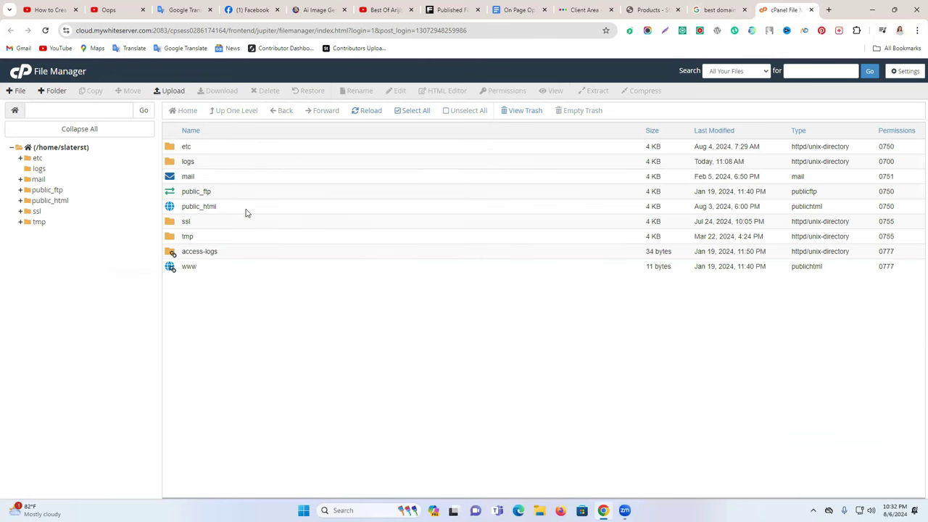
Step: Look into public_html and its wp-admin folder, and open the themes folder inside wp-content
{"action": "double_click", "coordinate": [265, 210]}
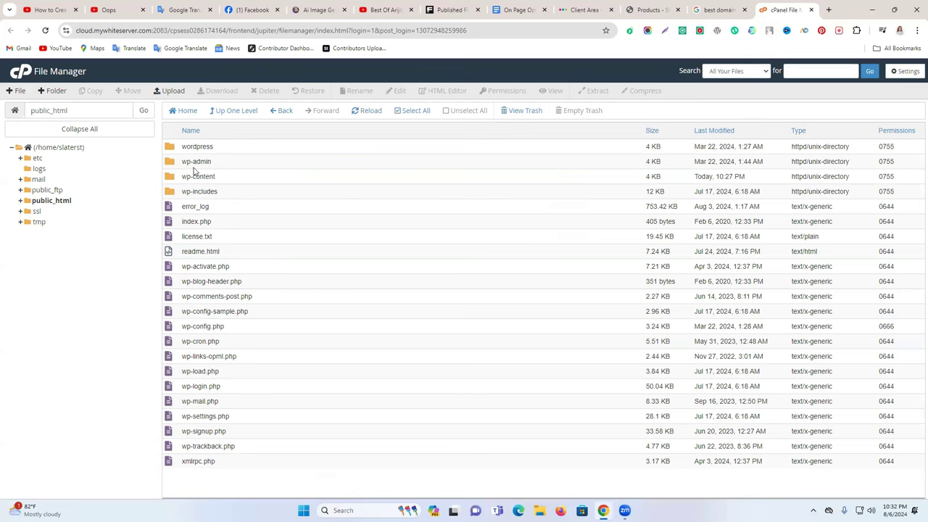
{"action": "double_click", "coordinate": [244, 164]}
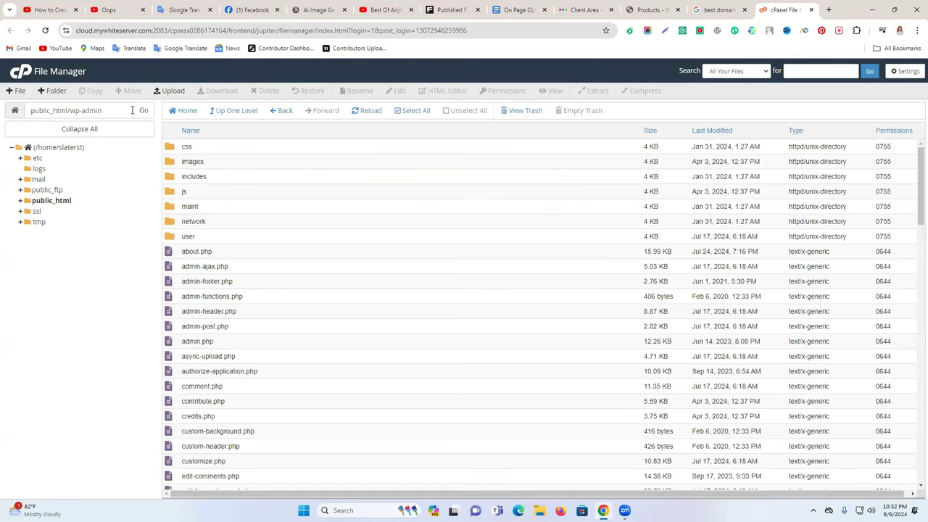
{"action": "left_click", "coordinate": [276, 112]}
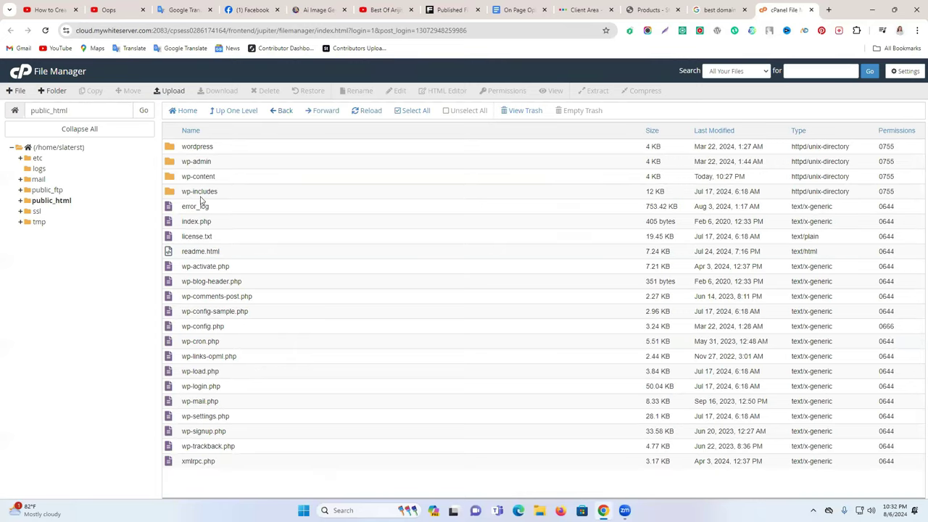
{"action": "double_click", "coordinate": [226, 178]}
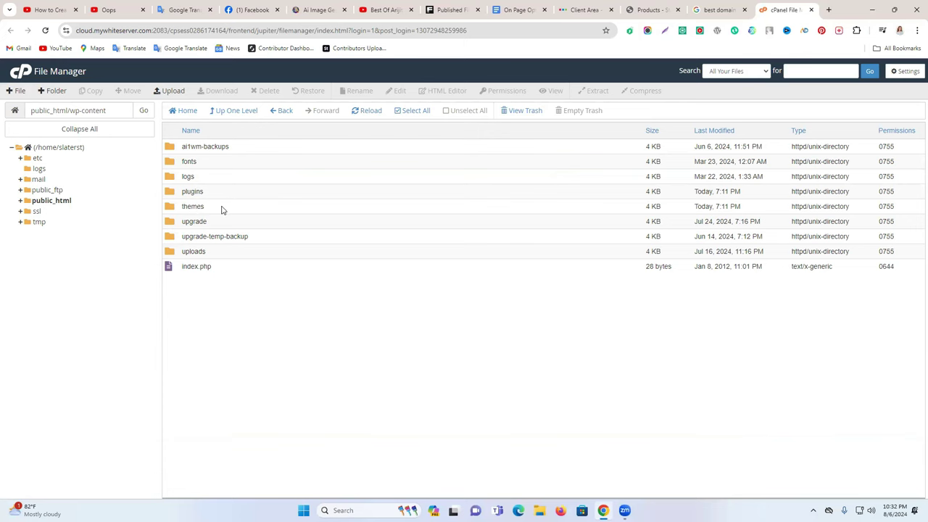
{"action": "double_click", "coordinate": [227, 207]}
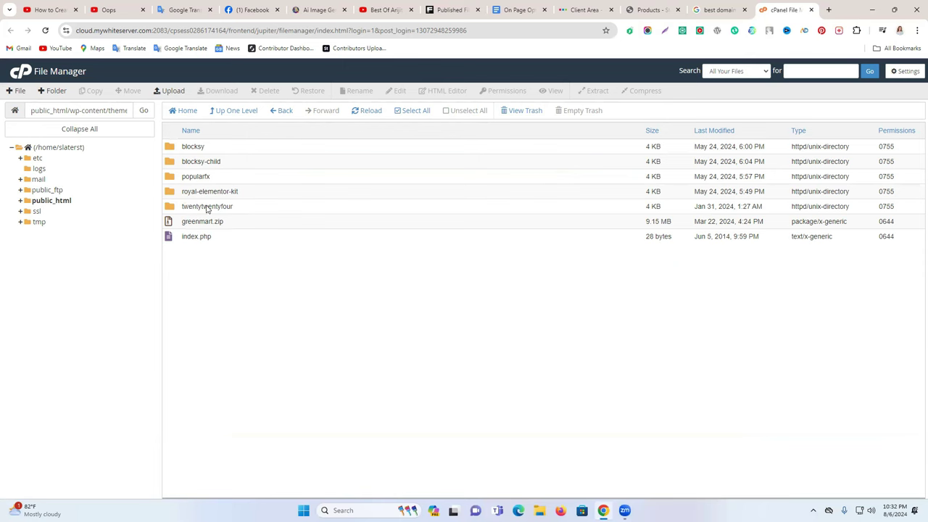
Step: Switch to the store's products page and load slaterstreetmarketottawa.com/wp-admin in its place
{"action": "left_click", "coordinate": [650, 10]}
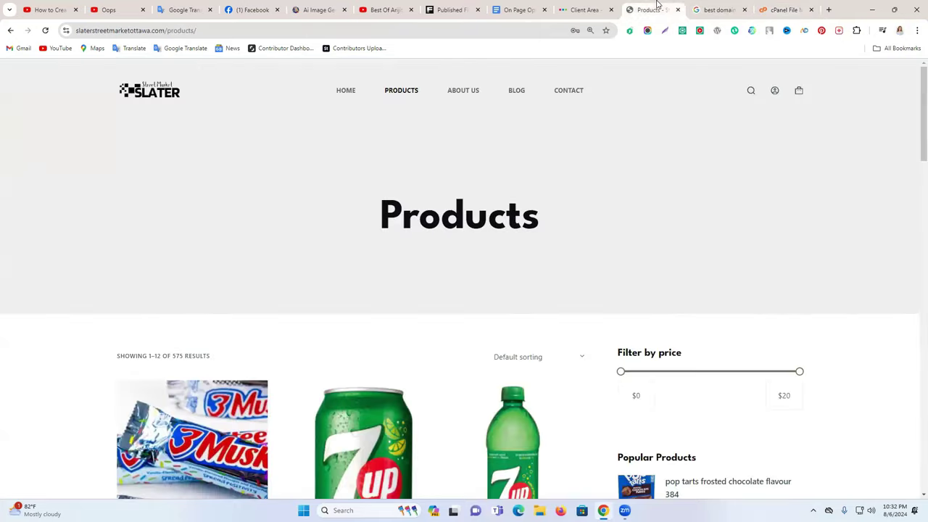
{"action": "left_click", "coordinate": [221, 29]}
{"action": "left_click", "coordinate": [220, 29]}
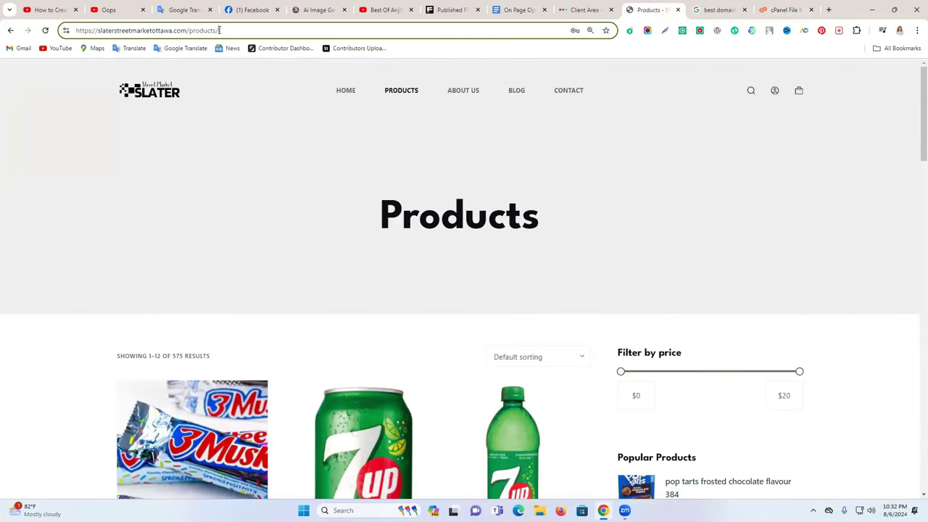
{"action": "left_click_drag", "start_coordinate": [208, 32], "coordinate": [190, 31]}
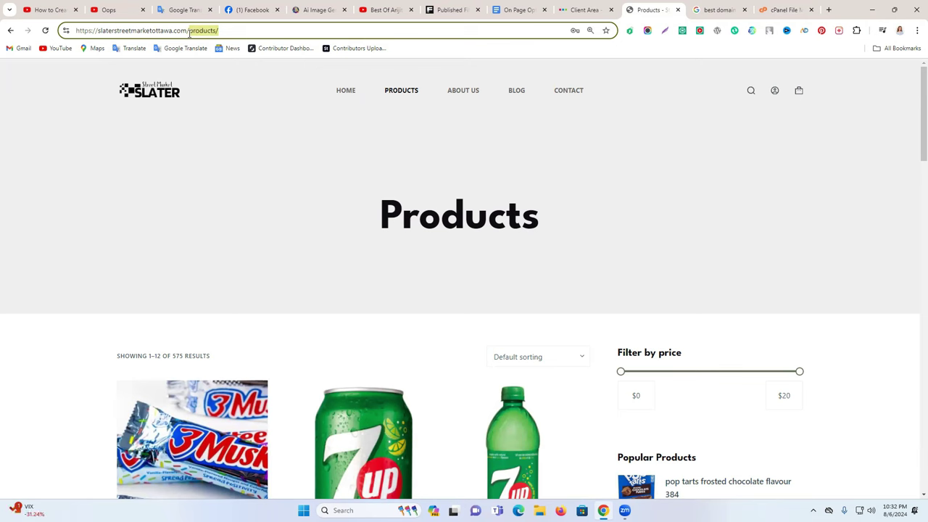
{"action": "type", "text": "w"}
{"action": "left_click", "coordinate": [346, 56]}
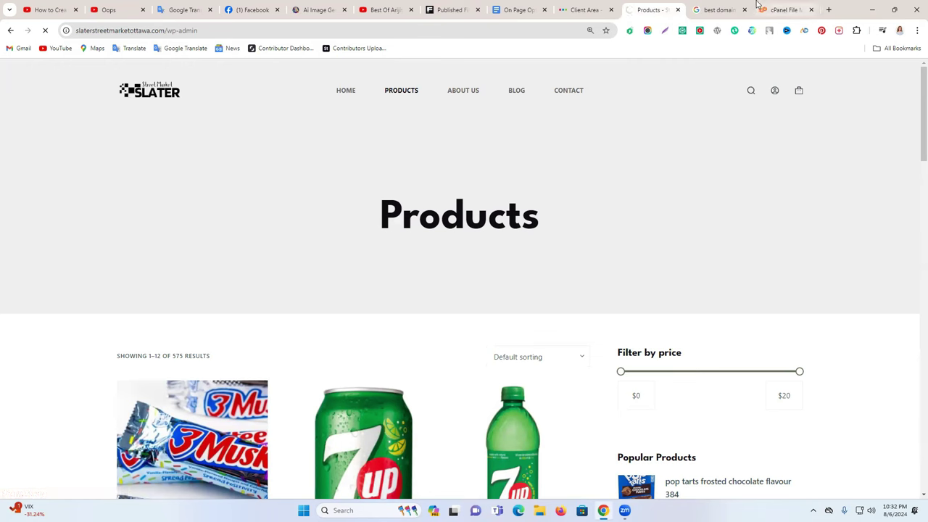
Step: Get past the human verification page by reloading it and log in to WordPress with the saved credentials
{"action": "left_click", "coordinate": [800, 6]}
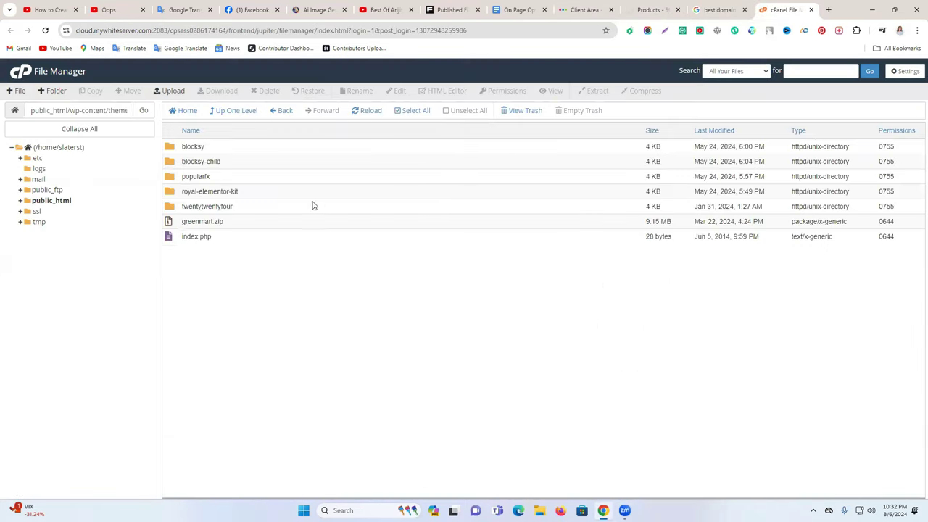
{"action": "left_click", "coordinate": [649, 5]}
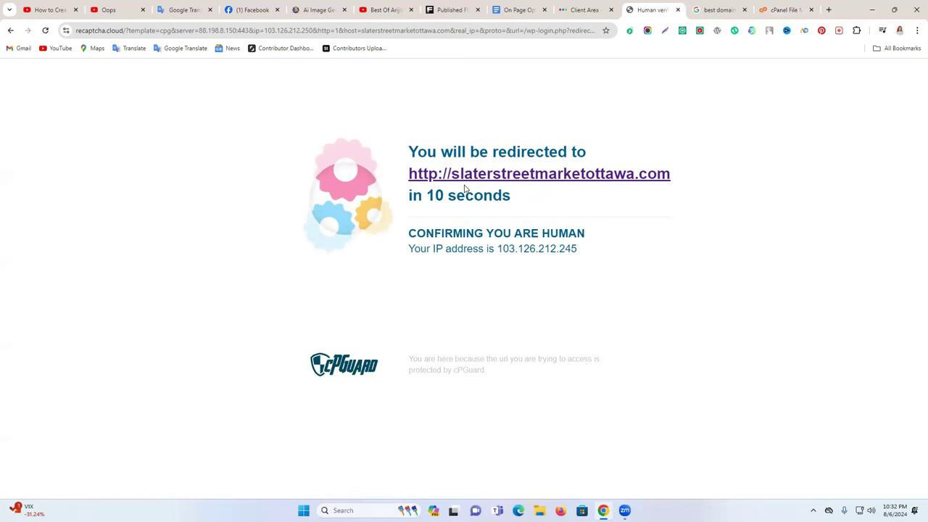
{"action": "left_click", "coordinate": [782, 10]}
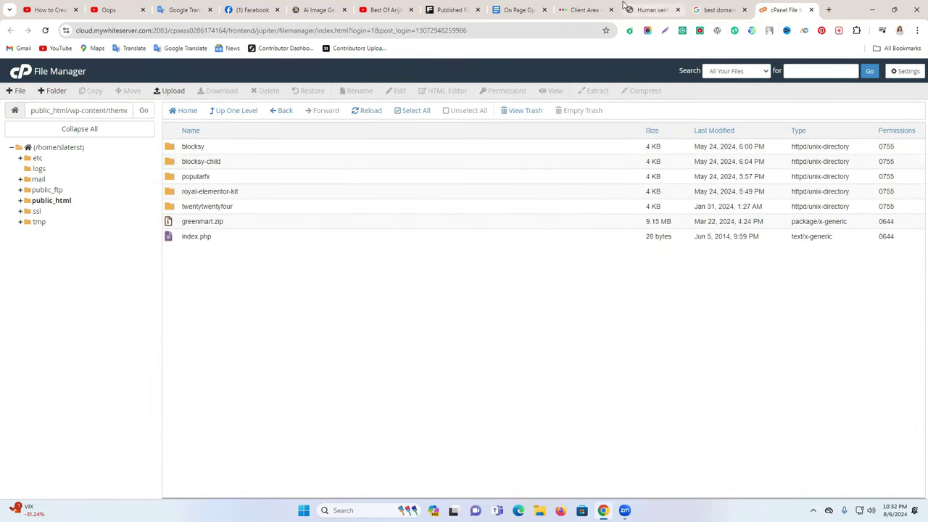
{"action": "left_click", "coordinate": [652, 10]}
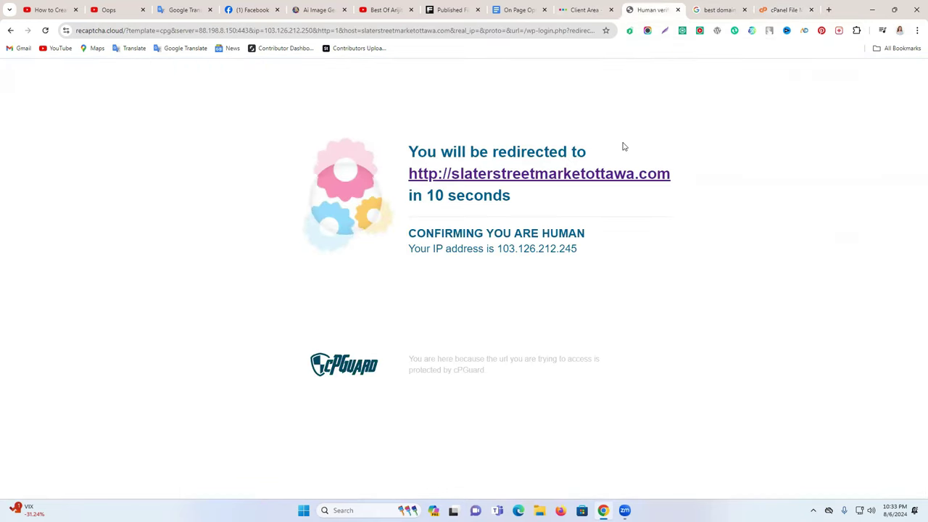
{"action": "left_click", "coordinate": [45, 30]}
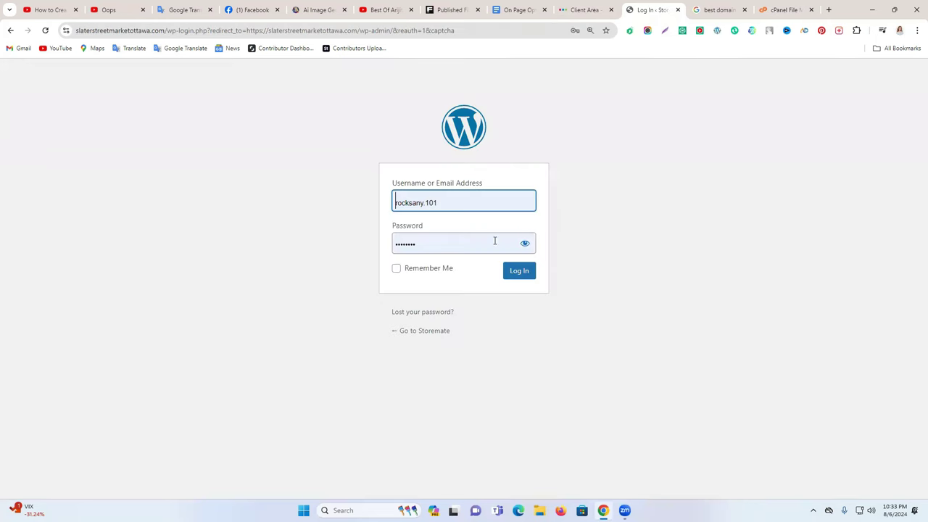
{"action": "left_click", "coordinate": [514, 271]}
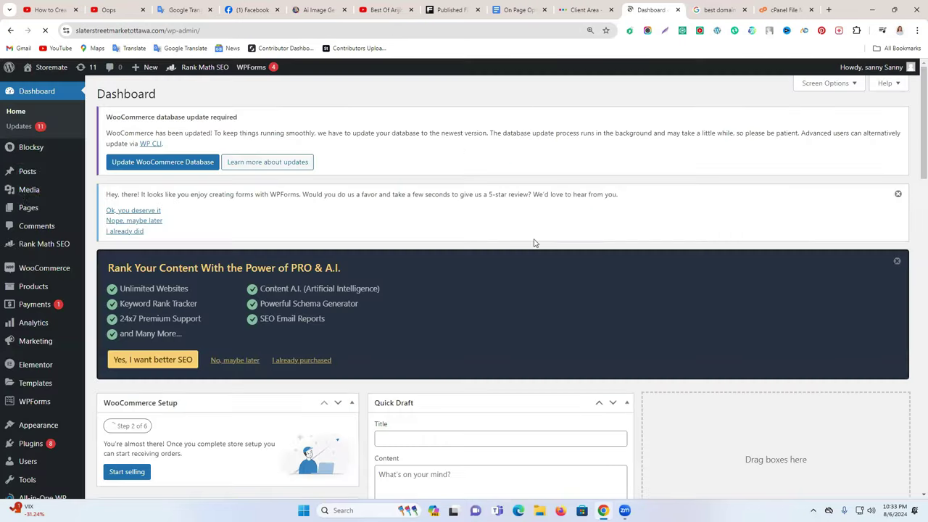
Step: Open the WordPress Themes page and compare the installed themes with the folders in cPanel's themes directory
{"action": "scroll", "coordinate": [21, 207], "scroll_direction": "down", "scroll_amount": 2}
{"action": "scroll", "coordinate": [22, 304], "scroll_direction": "down", "scroll_amount": 5}
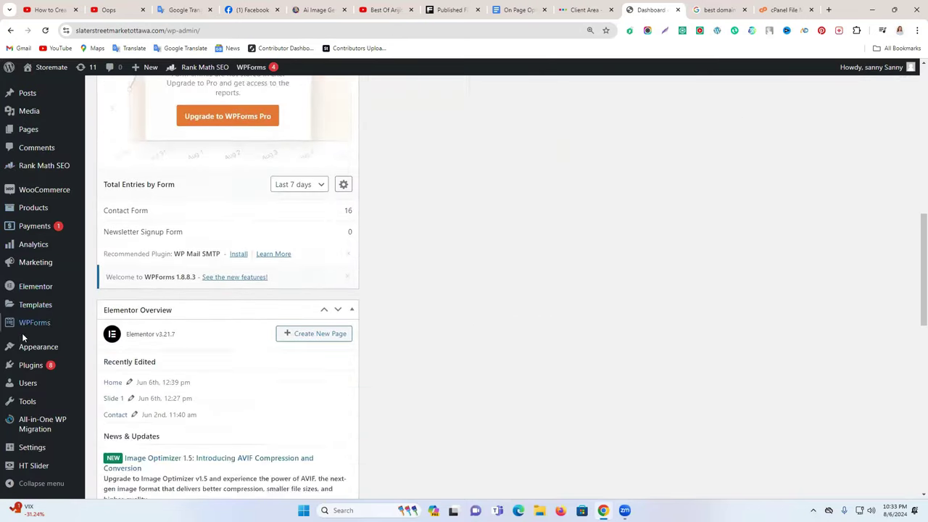
{"action": "scroll", "coordinate": [37, 157], "scroll_direction": "up", "scroll_amount": 6}
{"action": "scroll", "coordinate": [50, 217], "scroll_direction": "down", "scroll_amount": 1}
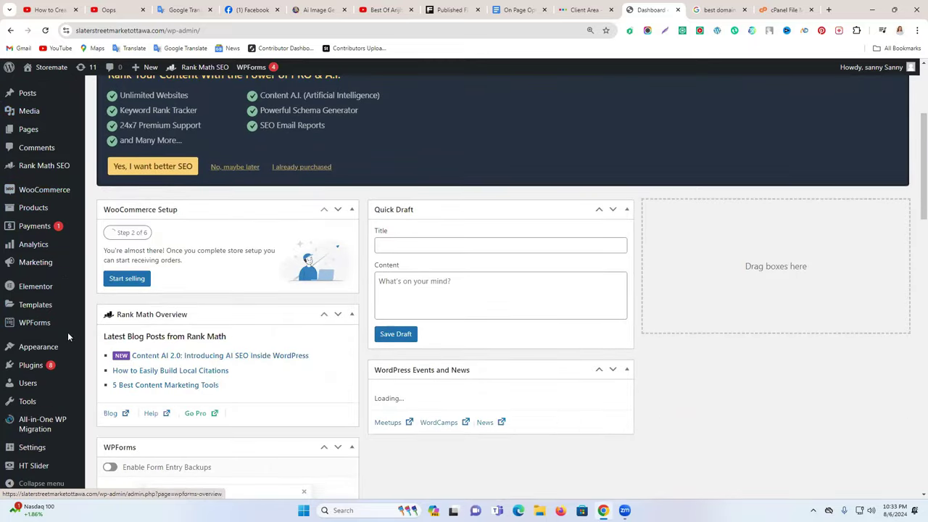
{"action": "mouse_move", "coordinate": [32, 353]}
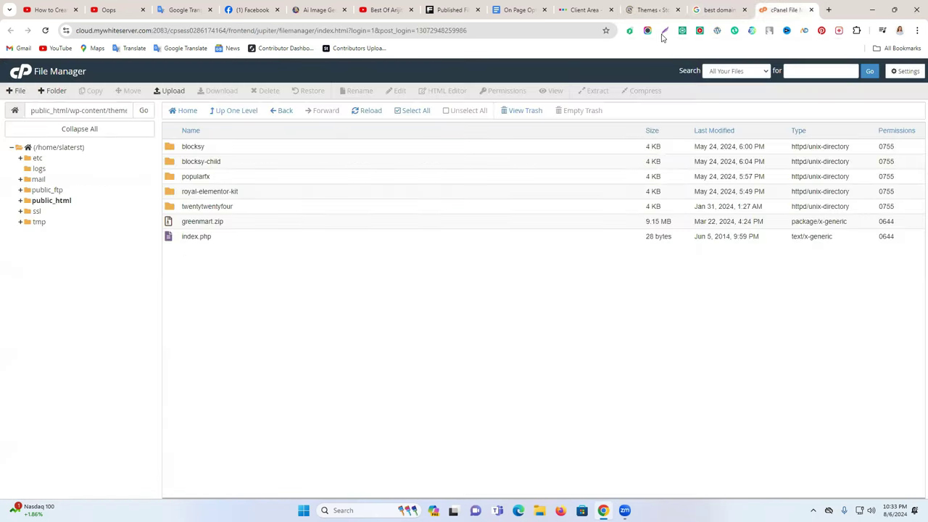
{"action": "left_click", "coordinate": [788, 10]}
{"action": "left_click", "coordinate": [665, 6]}
{"action": "scroll", "coordinate": [413, 217], "scroll_direction": "down", "scroll_amount": 3}
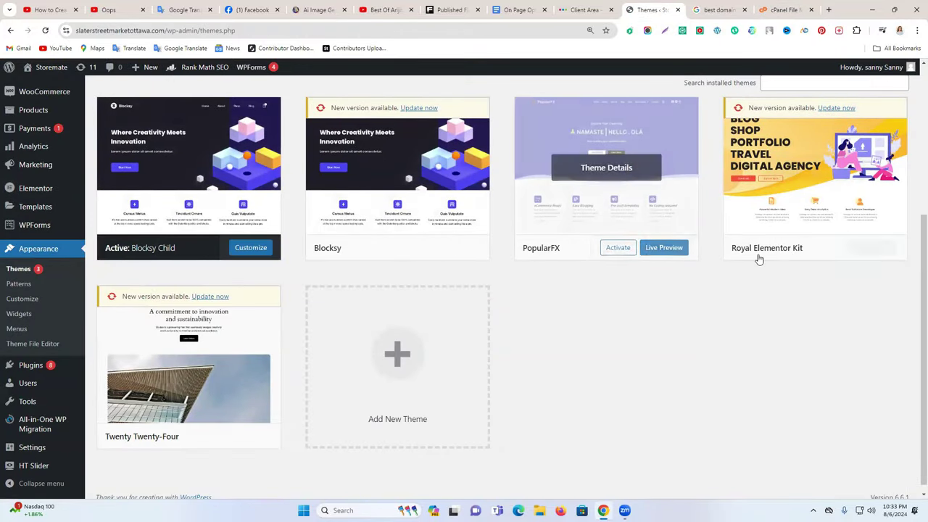
Step: Finish checking the WordPress themes against cPanel's themes directory and return File Manager to the public_html folder
{"action": "scroll", "coordinate": [158, 415], "scroll_direction": "down", "scroll_amount": 1}
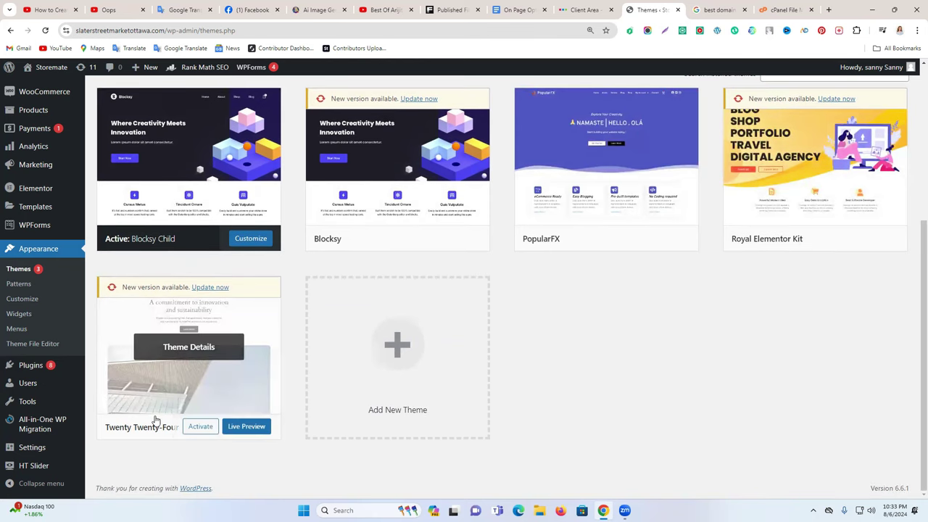
{"action": "left_click", "coordinate": [777, 9]}
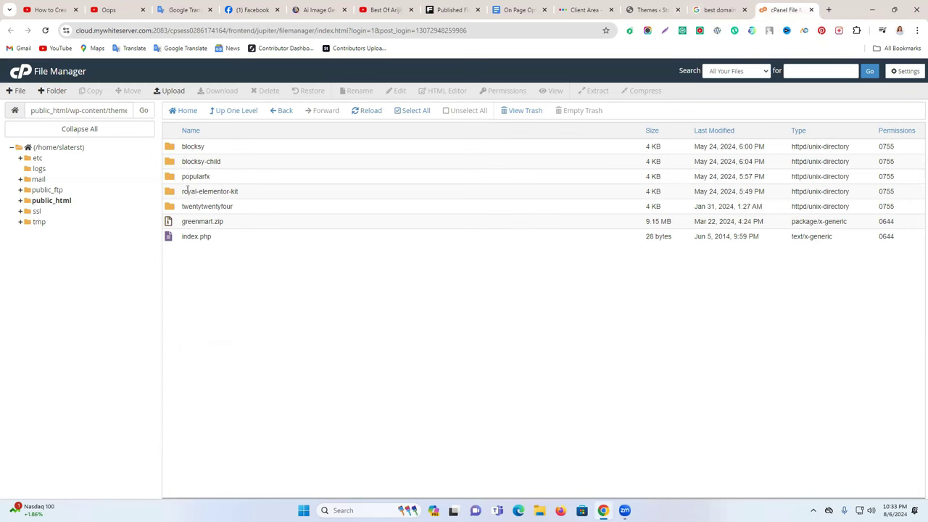
{"action": "left_click", "coordinate": [291, 114]}
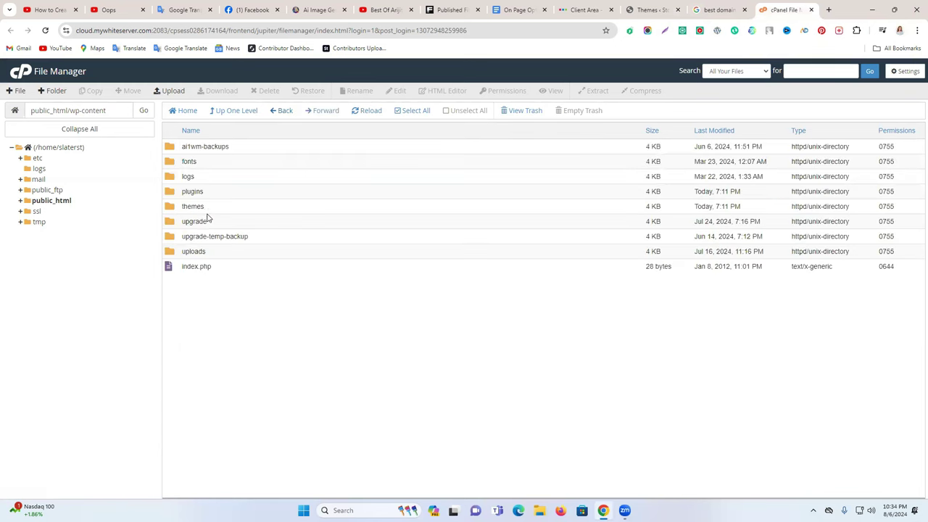
{"action": "left_click", "coordinate": [287, 114]}
{"action": "left_click", "coordinate": [287, 113]}
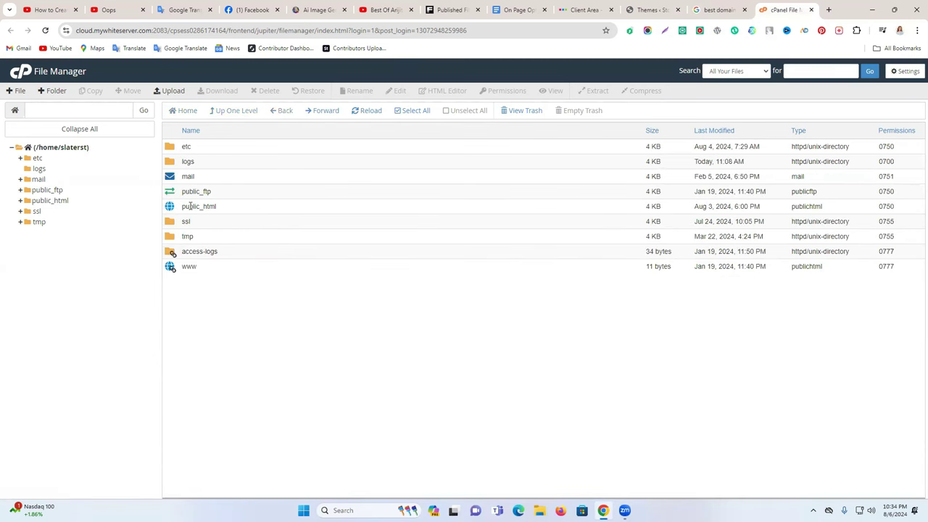
{"action": "double_click", "coordinate": [231, 210]}
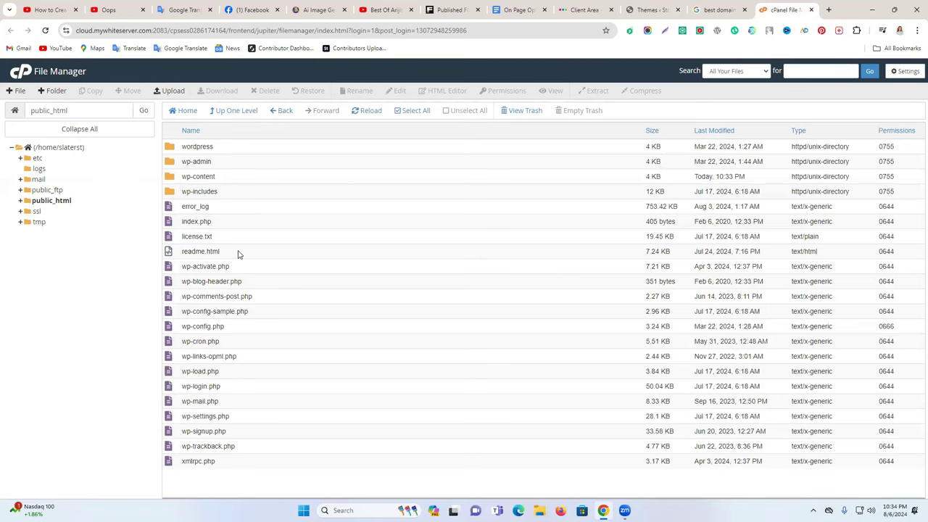
Step: Close the Google search for hosting providers and open the Storemate site's front end in a new browser tab from the WordPress dashboard
{"action": "left_click", "coordinate": [714, 10]}
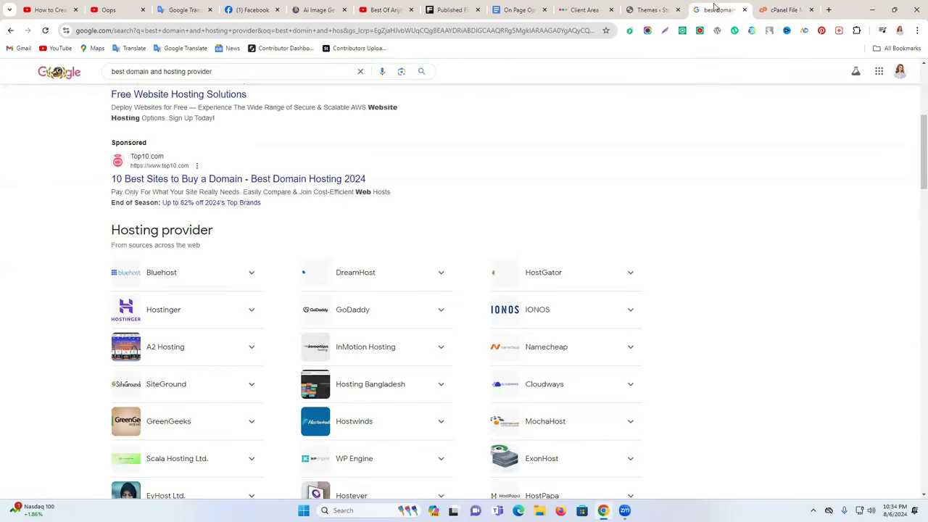
{"action": "left_click", "coordinate": [743, 9]}
{"action": "left_click", "coordinate": [651, 7]}
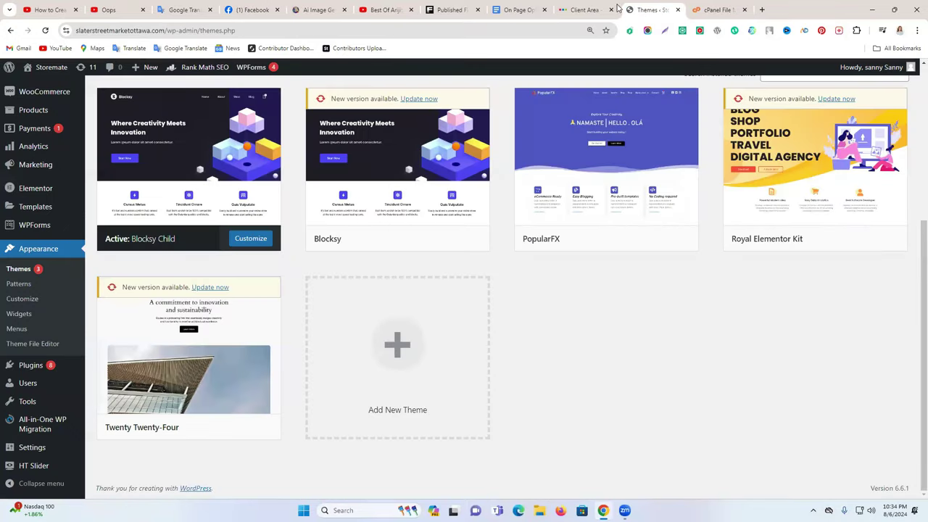
{"action": "right_click", "coordinate": [45, 85]}
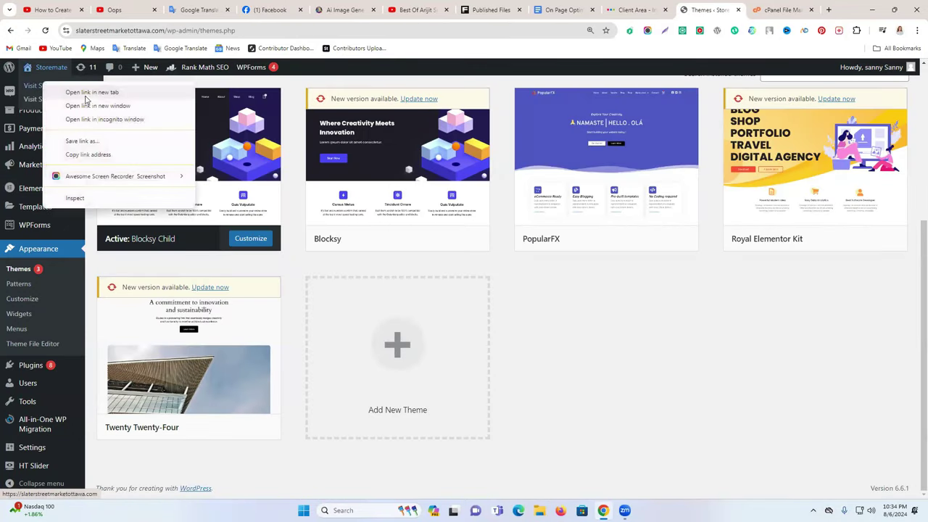
{"action": "left_click", "coordinate": [87, 92]}
{"action": "left_click", "coordinate": [718, 5]}
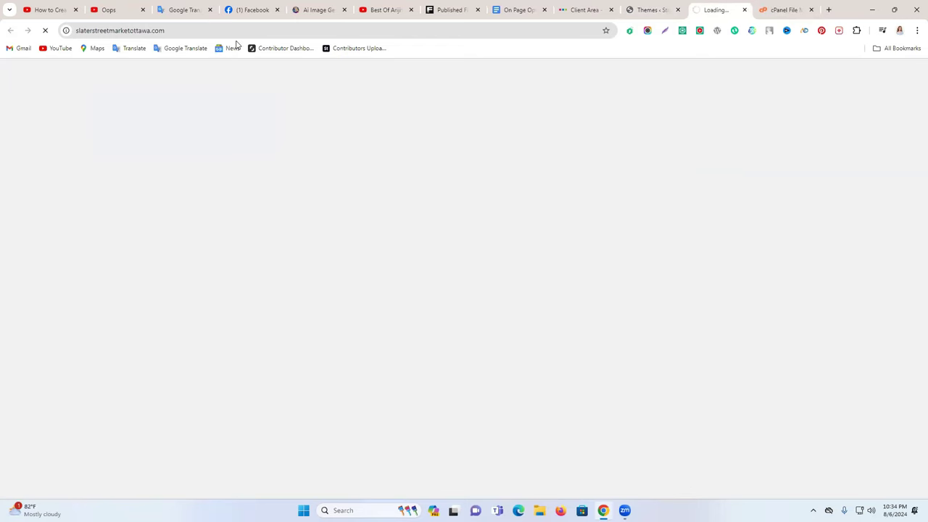
Step: Search Google for "xml sitemap" in a new tab and open the XML Sitemaps Generator website
{"action": "left_click", "coordinate": [828, 10]}
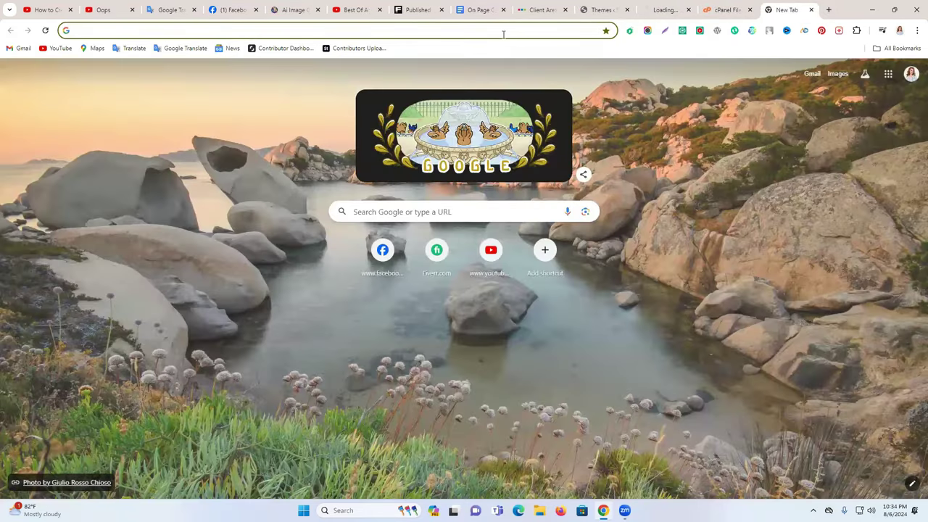
{"action": "left_click", "coordinate": [503, 34]}
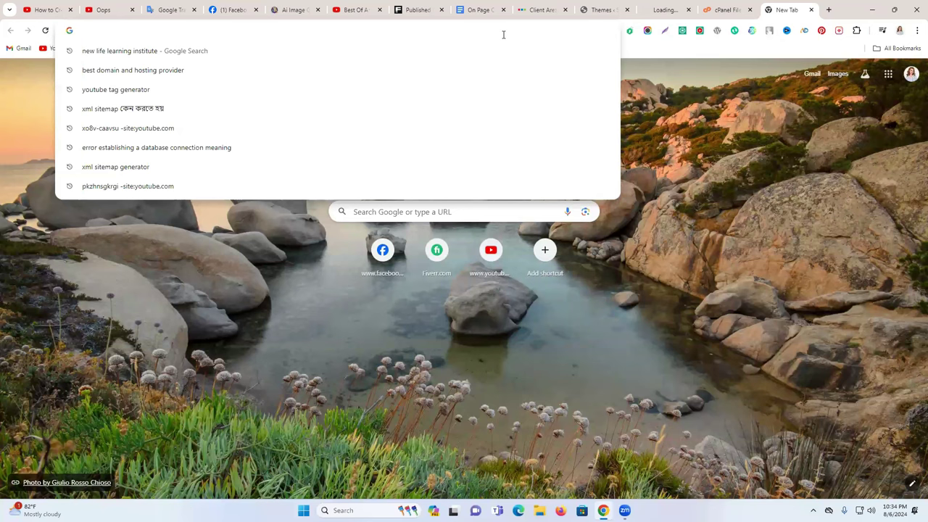
{"action": "type", "text": "xml"}
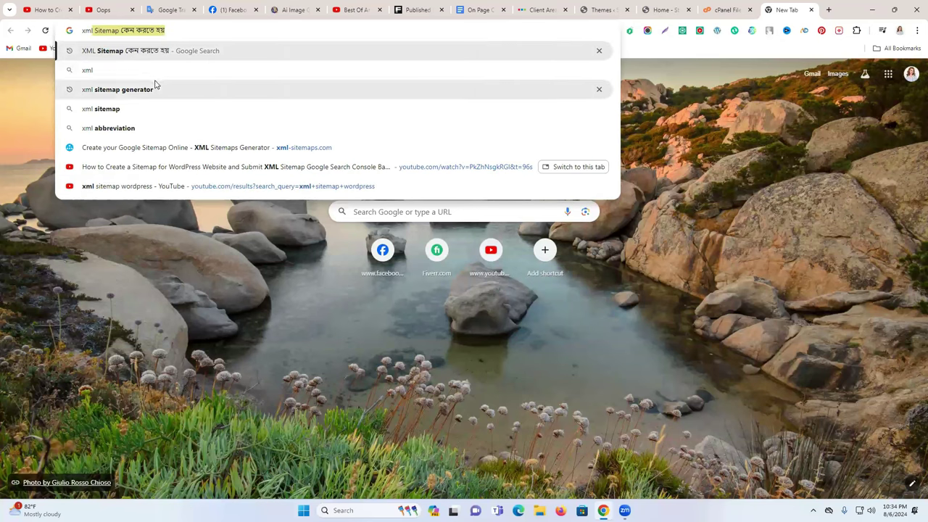
{"action": "left_click", "coordinate": [172, 110]}
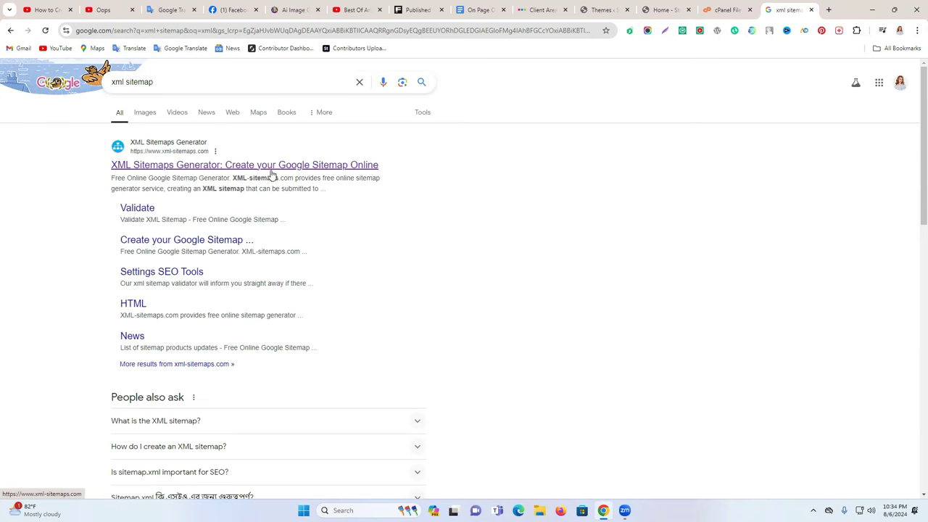
{"action": "left_click", "coordinate": [369, 164]}
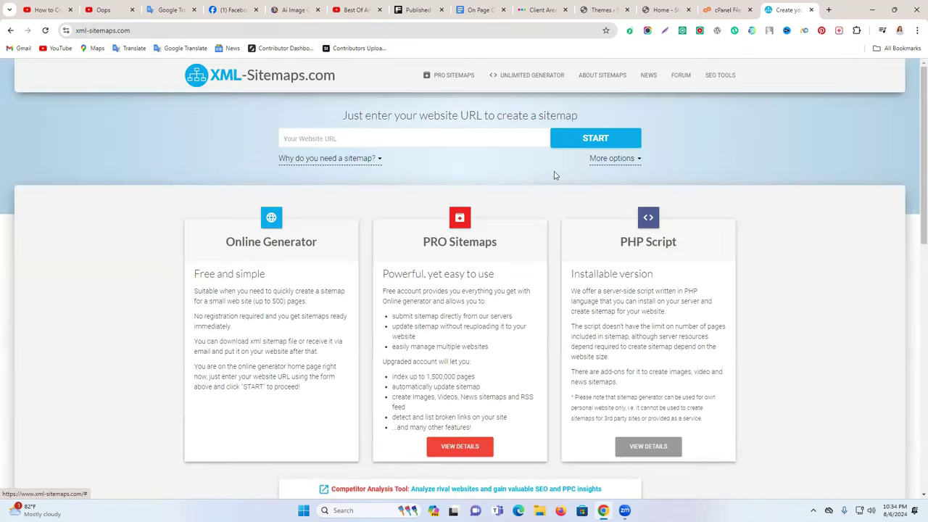
{"action": "left_click", "coordinate": [665, 9]}
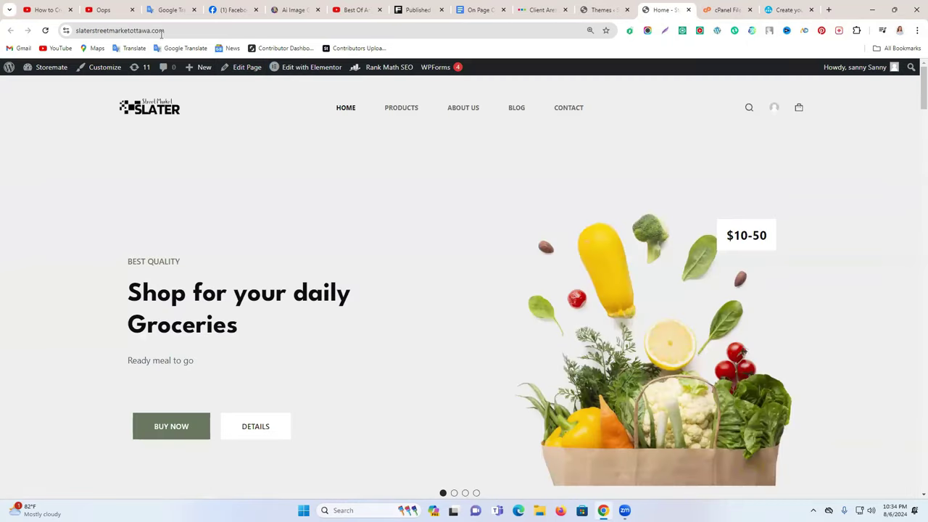
{"action": "key", "text": "ctrl+l"}
{"action": "key", "text": "ctrl+c"}
{"action": "left_click", "coordinate": [789, 9]}
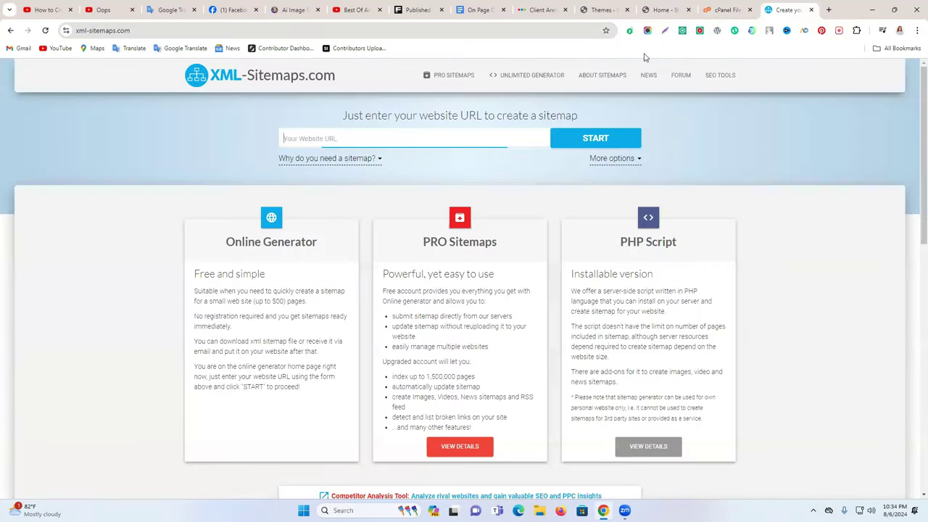
{"action": "left_click", "coordinate": [331, 143]}
{"action": "key", "text": "ctrl+v"}
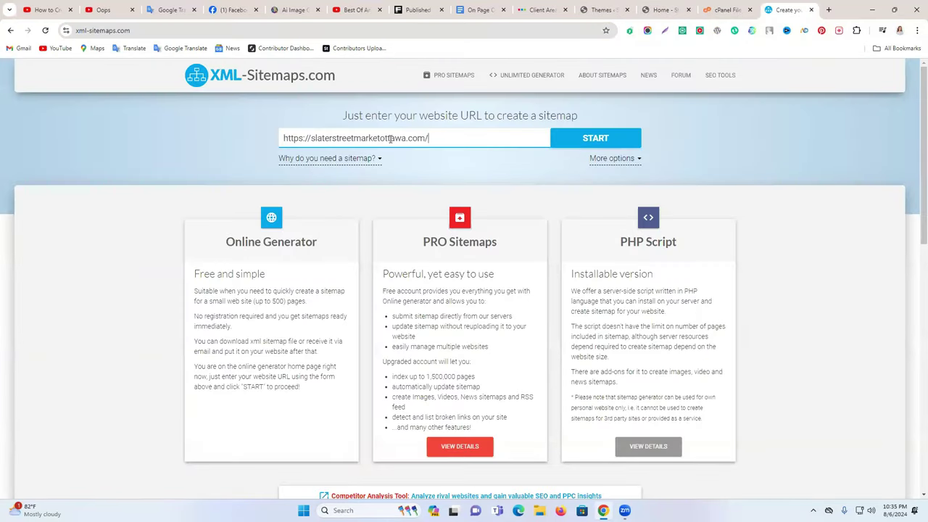
{"action": "left_click", "coordinate": [614, 142]}
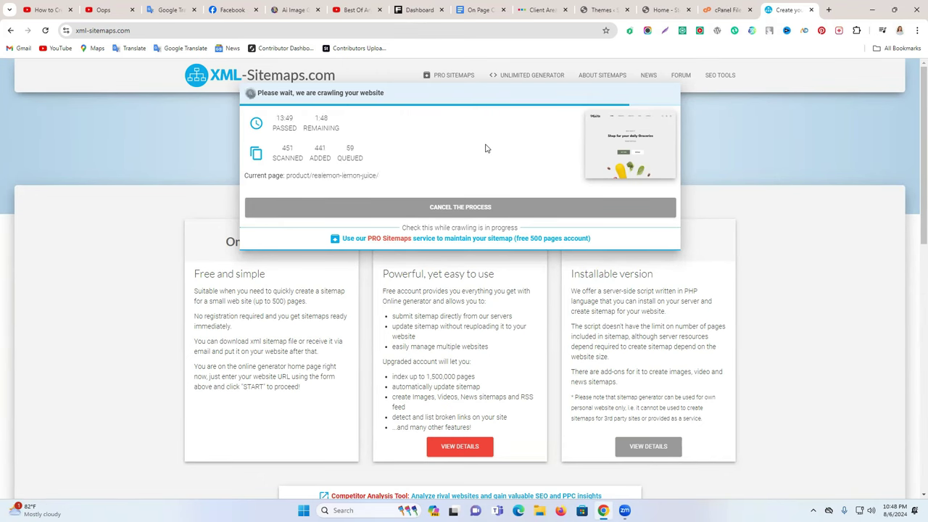
Step: Open the sitemap details once the crawl is complete and download the XML sitemap file
{"action": "key", "text": "ctrl+t"}
{"action": "key", "text": "ctrl+shift+Tab"}
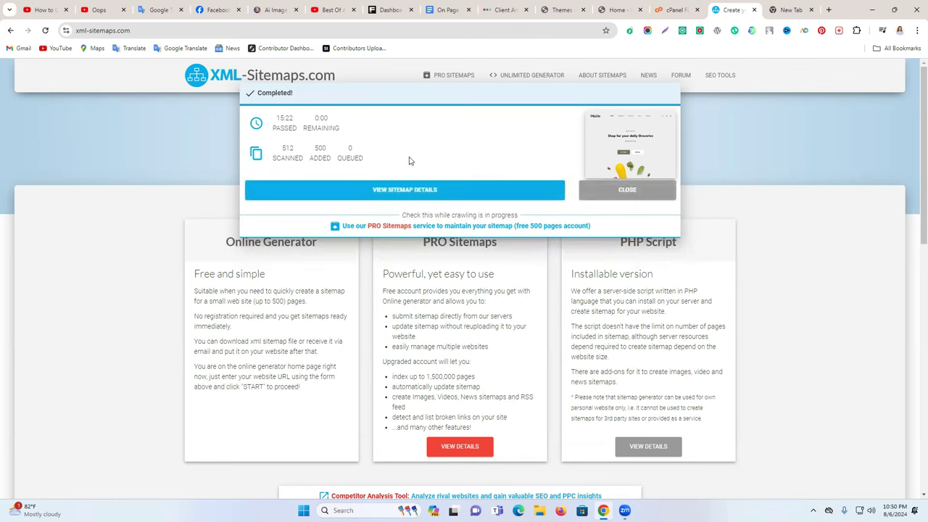
{"action": "left_click", "coordinate": [427, 192]}
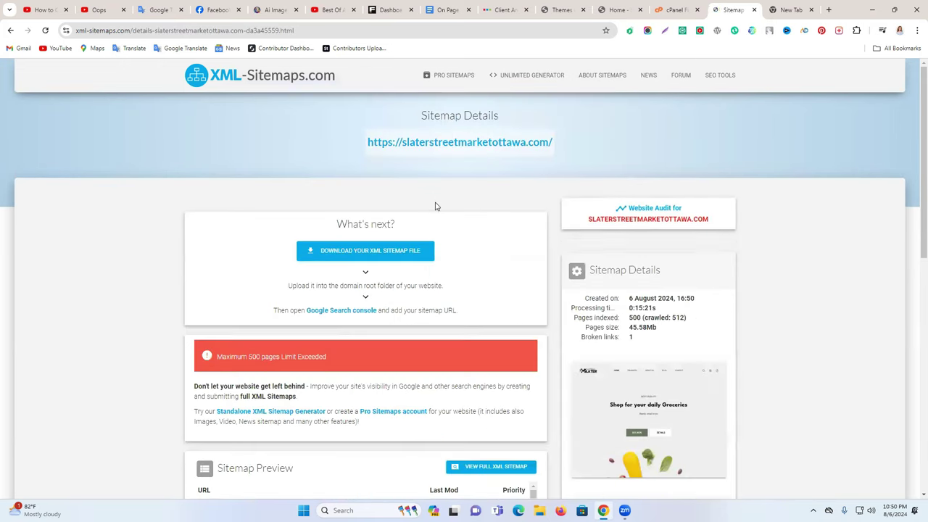
{"action": "left_click", "coordinate": [371, 257]}
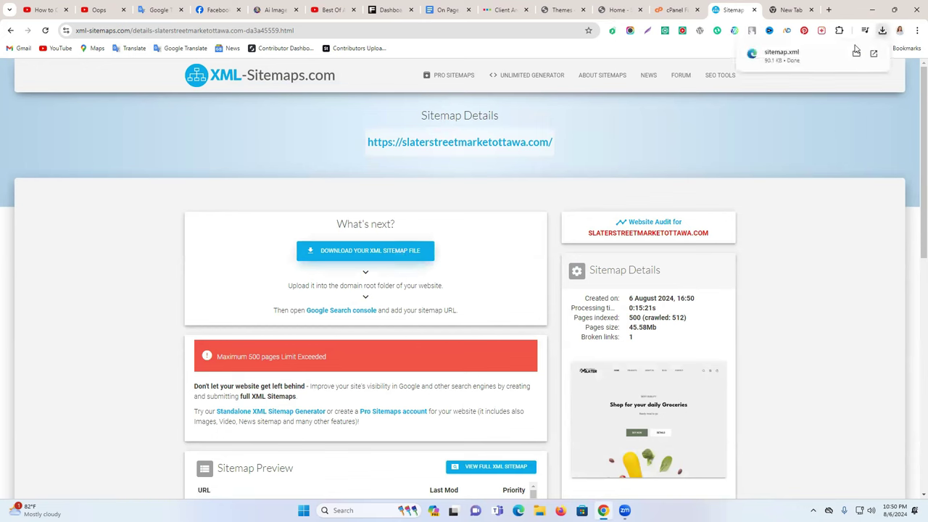
Step: Upload sitemap.xml from Downloads into public_html in cPanel File Manager and select it in the file list
{"action": "left_click", "coordinate": [663, 9]}
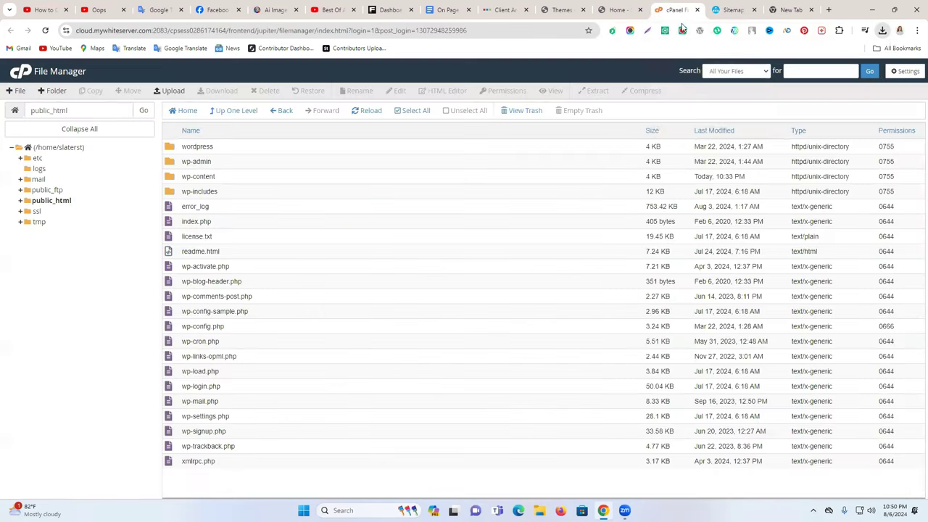
{"action": "left_click", "coordinate": [168, 92]}
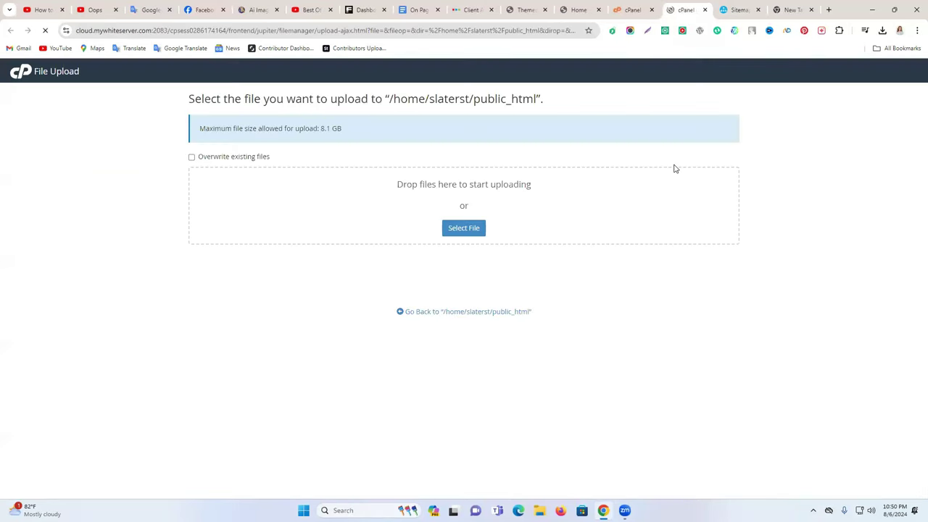
{"action": "left_click", "coordinate": [455, 233]}
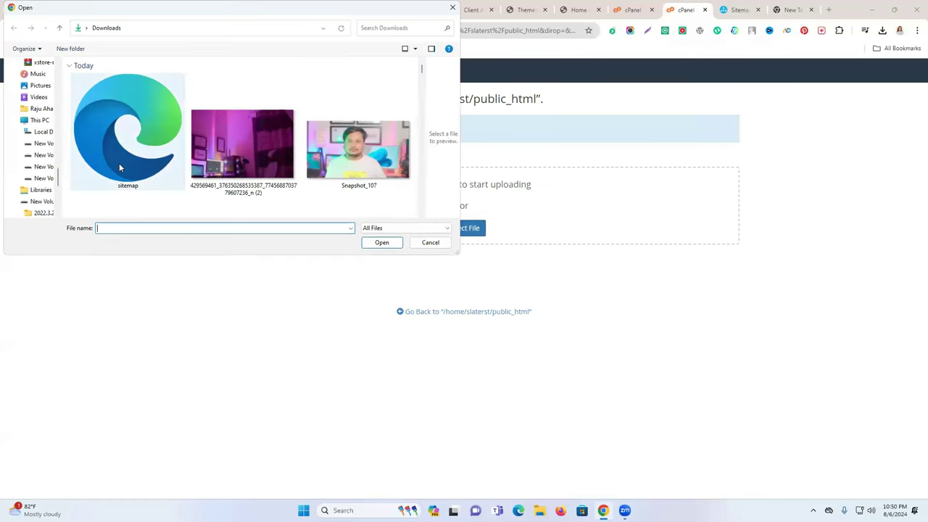
{"action": "double_click", "coordinate": [120, 159]}
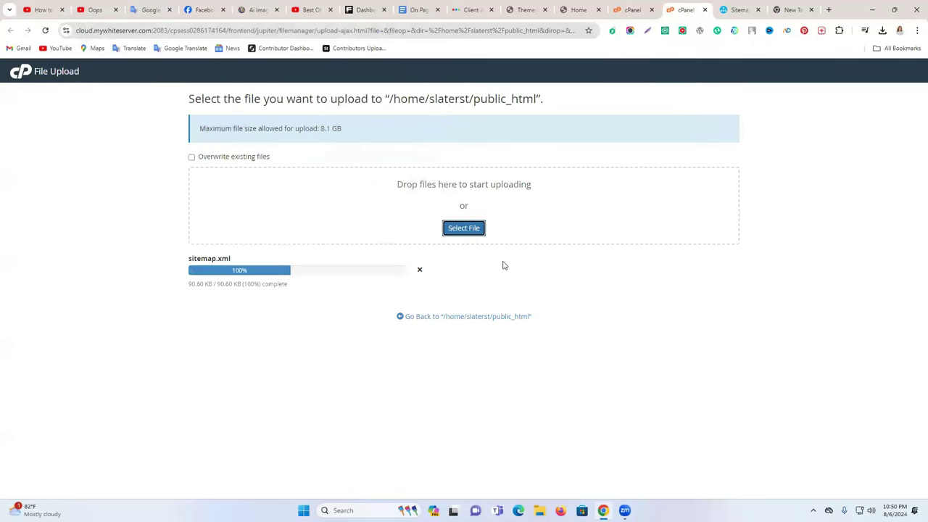
{"action": "left_click", "coordinate": [412, 318]}
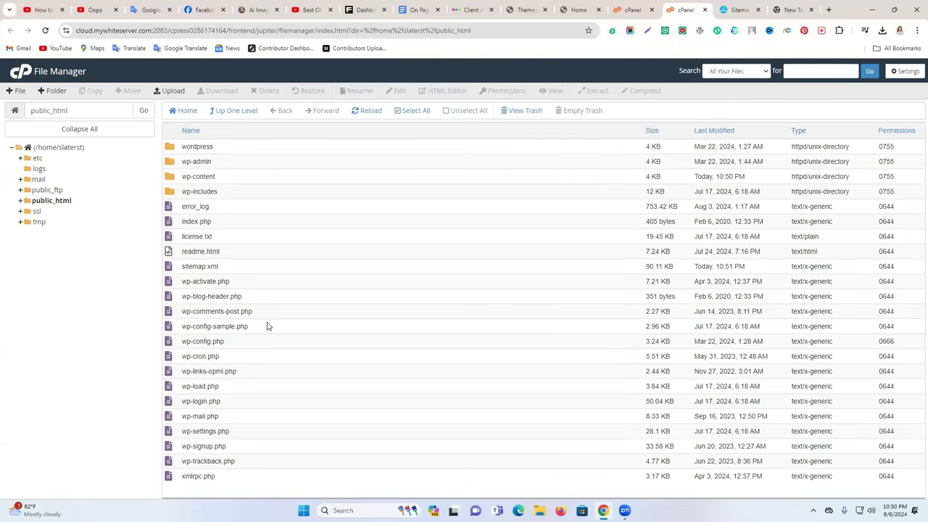
{"action": "left_click", "coordinate": [232, 268]}
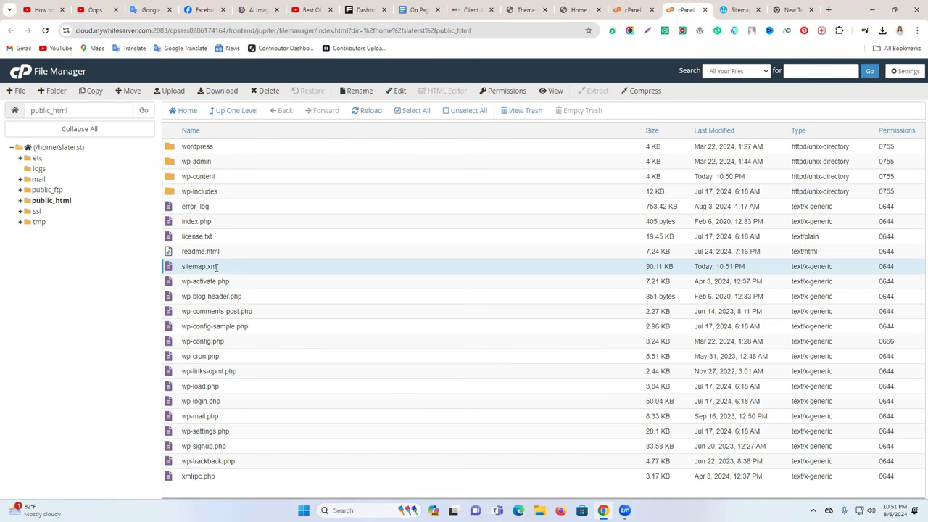
Step: Close both cPanel File Manager tabs and return to the WordPress Themes page
{"action": "left_click", "coordinate": [704, 9]}
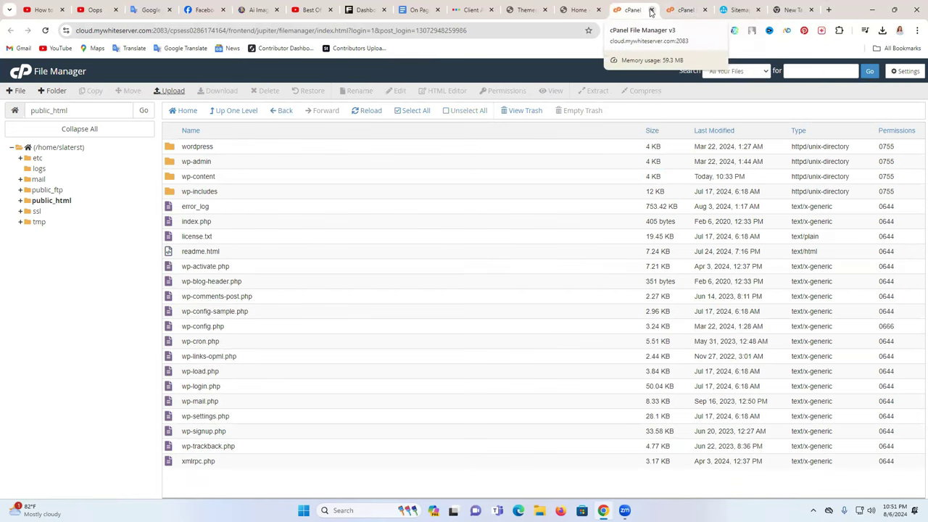
{"action": "left_click", "coordinate": [653, 9]}
{"action": "left_click", "coordinate": [588, 10]}
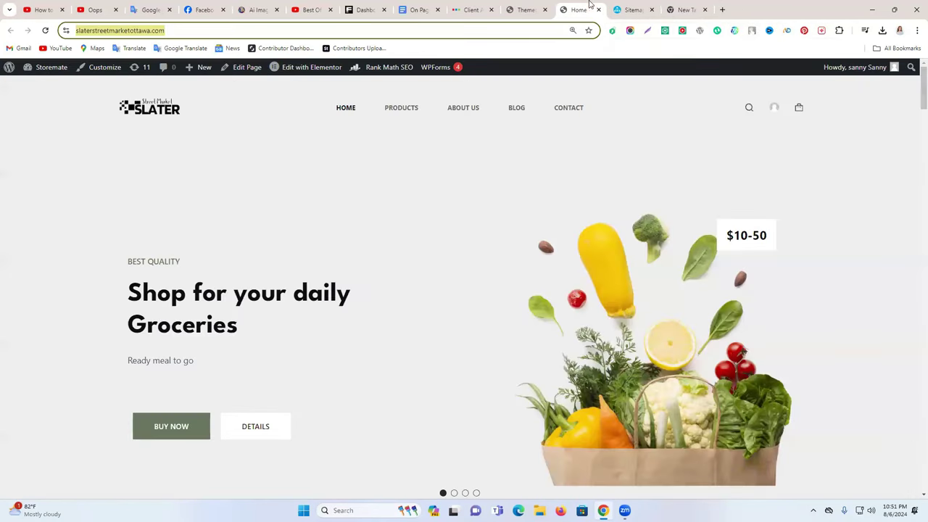
{"action": "left_click", "coordinate": [526, 10]}
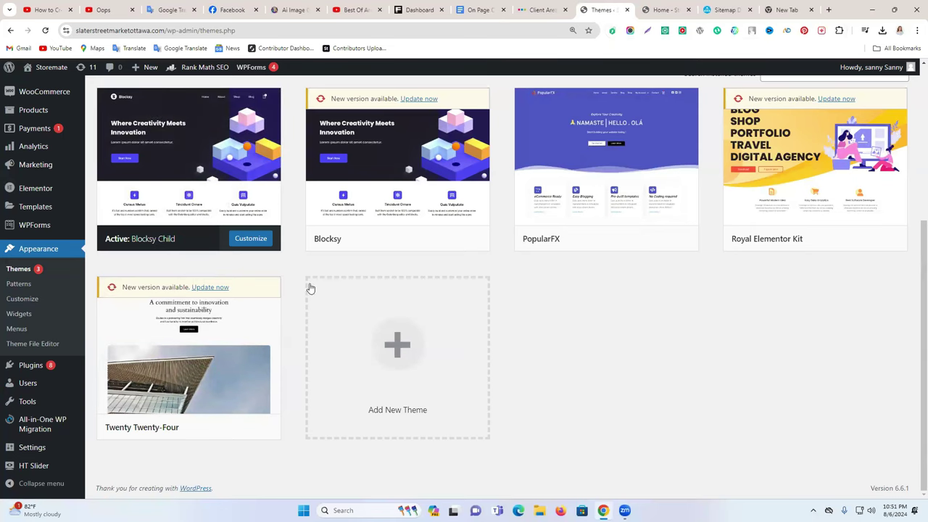
Step: Search the WordPress plugin directory for "rank math" and install the Rank Math SEO plugin
{"action": "left_click", "coordinate": [28, 370]}
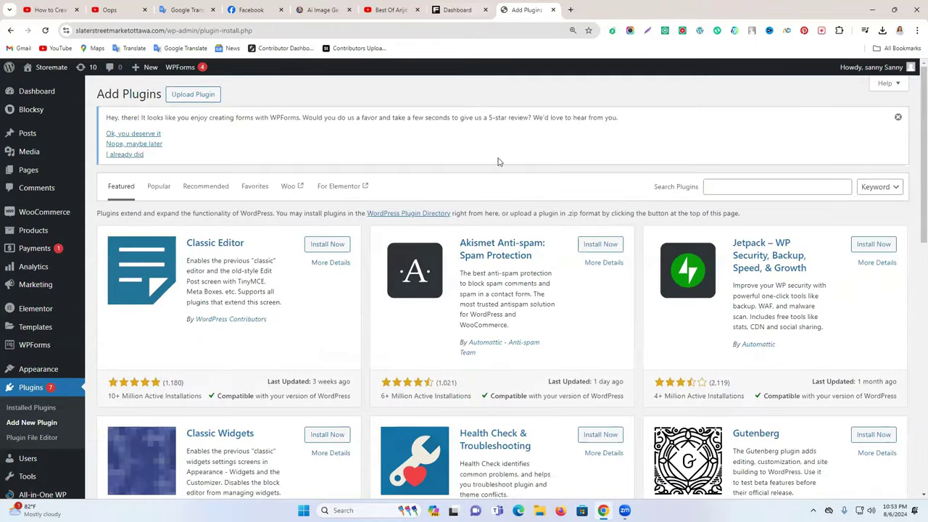
{"action": "left_click", "coordinate": [764, 189]}
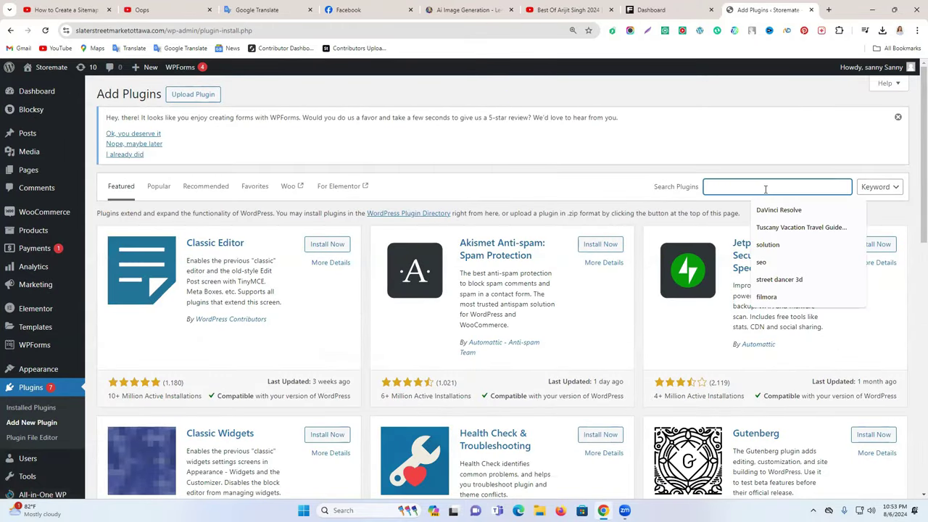
{"action": "type", "text": "rank"}
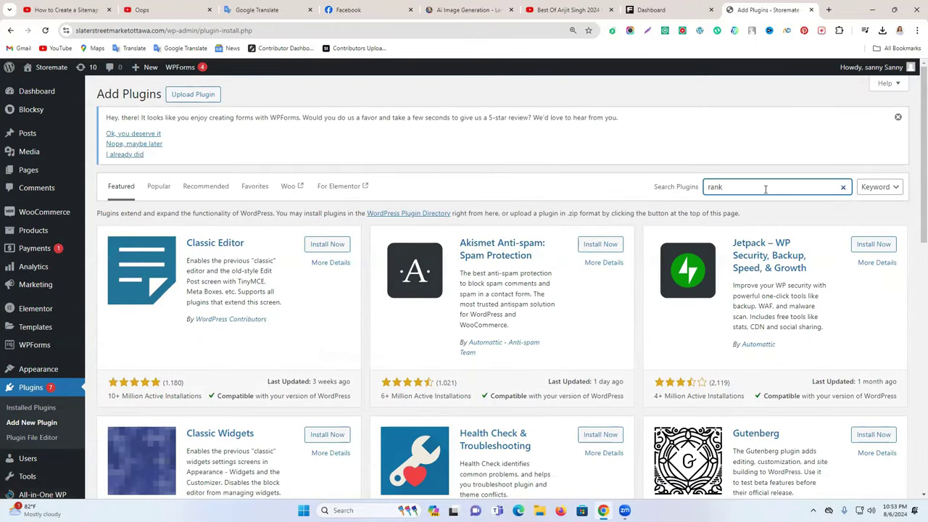
{"action": "type", "text": " math"}
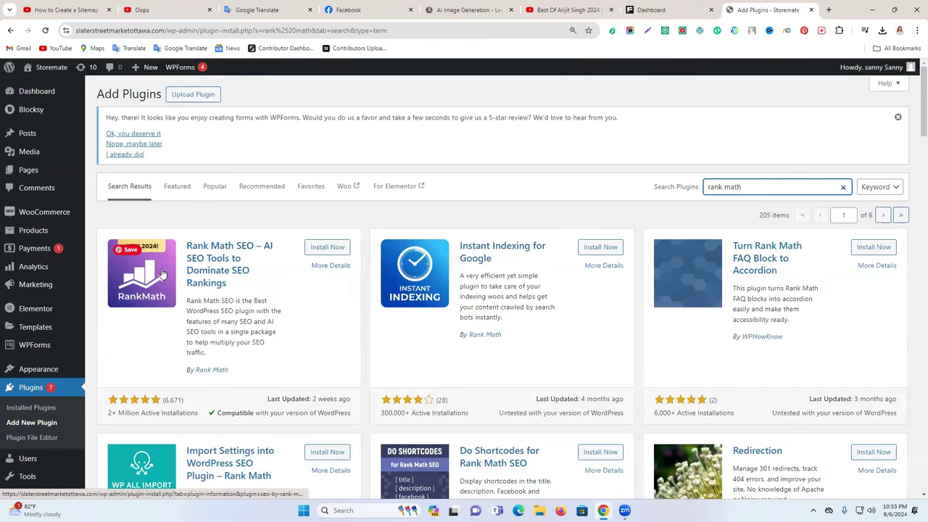
{"action": "left_click", "coordinate": [330, 248]}
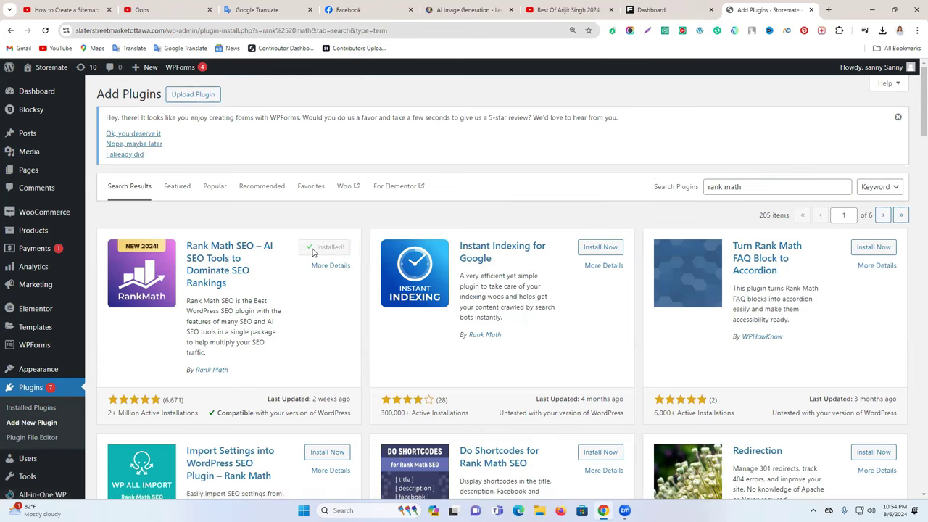
Step: Activate the newly installed Rank Math SEO plugin from the search results
{"action": "left_click", "coordinate": [323, 250]}
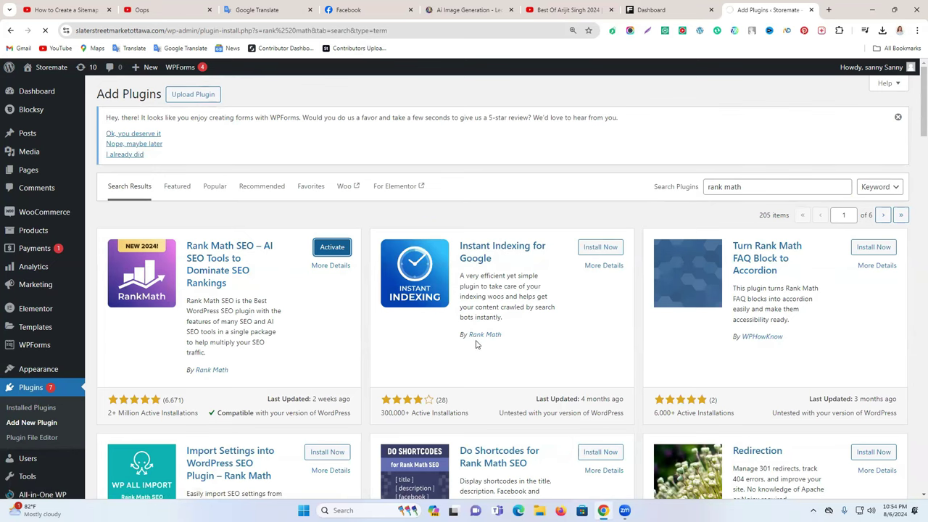
{"action": "scroll", "coordinate": [476, 344], "scroll_direction": "down", "scroll_amount": 2}
{"action": "scroll", "coordinate": [476, 345], "scroll_direction": "up", "scroll_amount": 2}
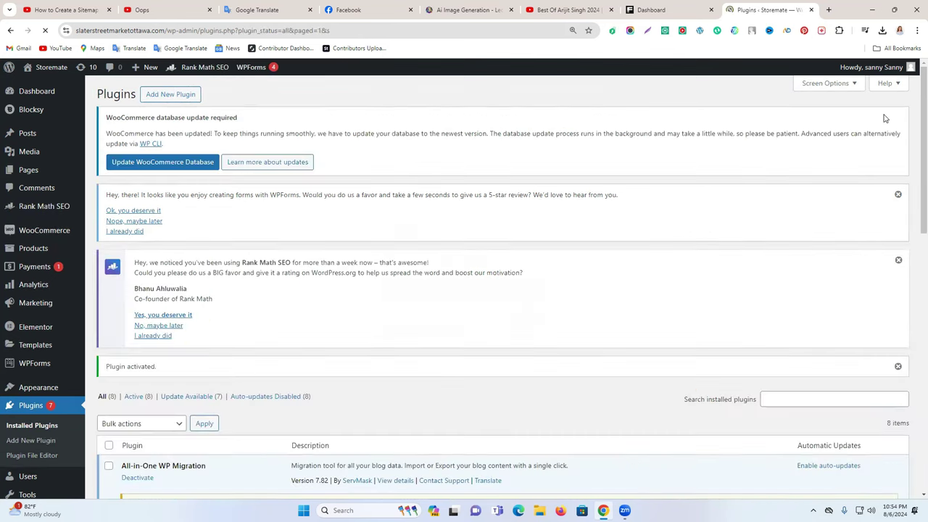
Step: Find Rank Math SEO in the installed plugins list and open its Setup Wizard
{"action": "scroll", "coordinate": [292, 353], "scroll_direction": "down", "scroll_amount": 5}
{"action": "scroll", "coordinate": [363, 385], "scroll_direction": "up", "scroll_amount": 5}
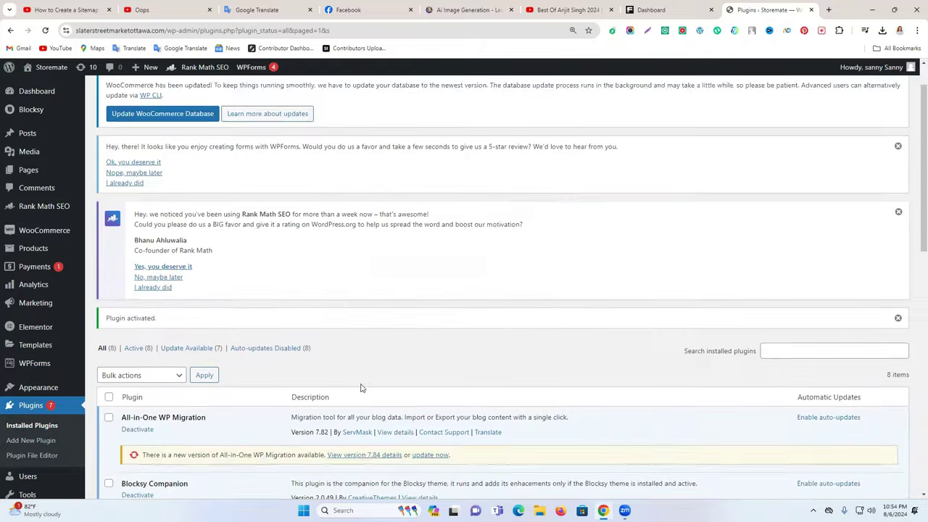
{"action": "scroll", "coordinate": [58, 399], "scroll_direction": "down", "scroll_amount": 3}
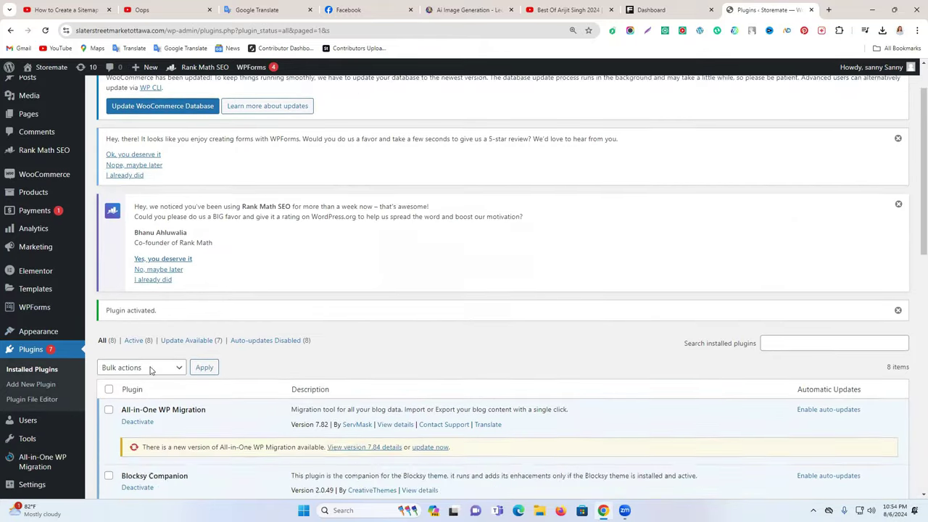
{"action": "scroll", "coordinate": [212, 371], "scroll_direction": "down", "scroll_amount": 9}
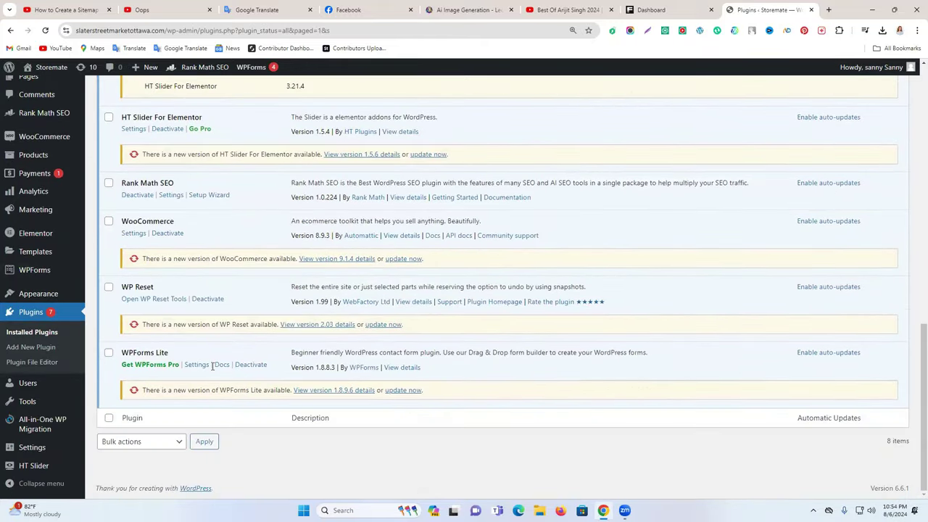
{"action": "left_click", "coordinate": [172, 195]}
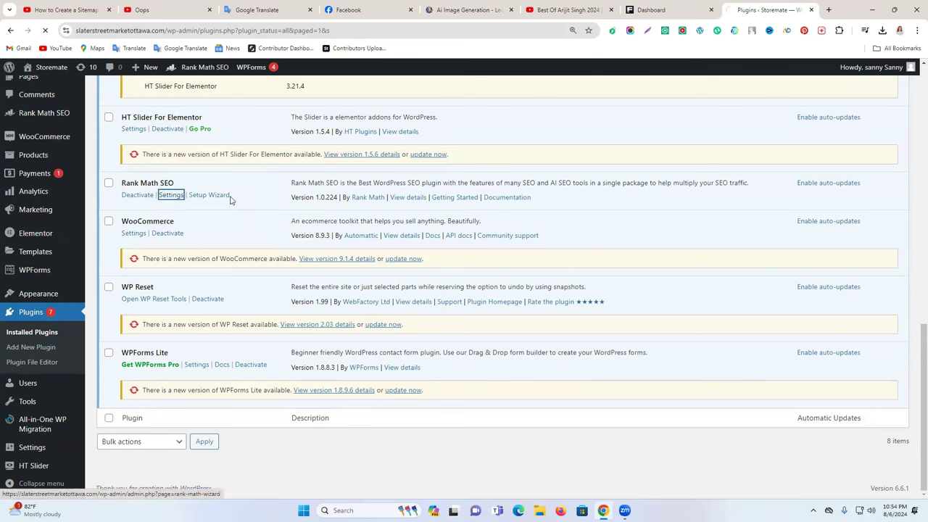
{"action": "left_click", "coordinate": [229, 197]}
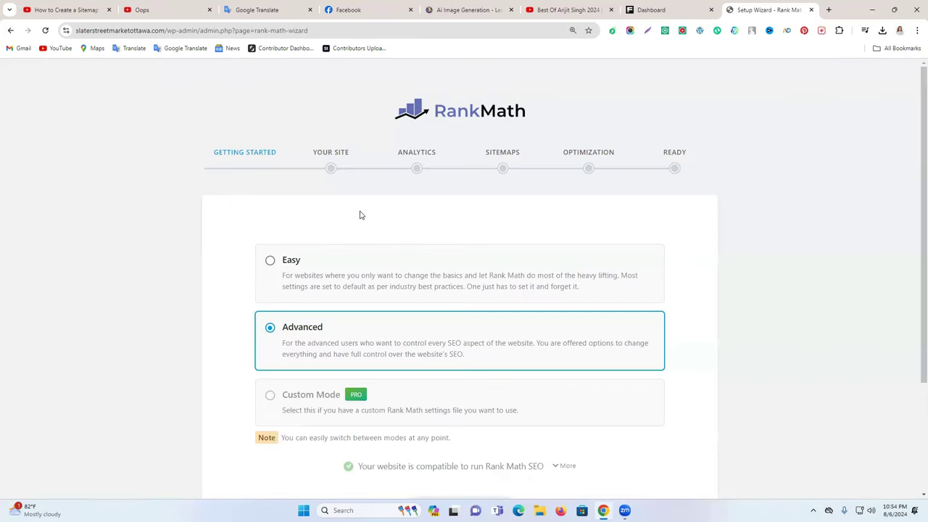
Step: Start the Rank Math setup wizard in Advanced mode
{"action": "scroll", "coordinate": [214, 133], "scroll_direction": "down", "scroll_amount": 2}
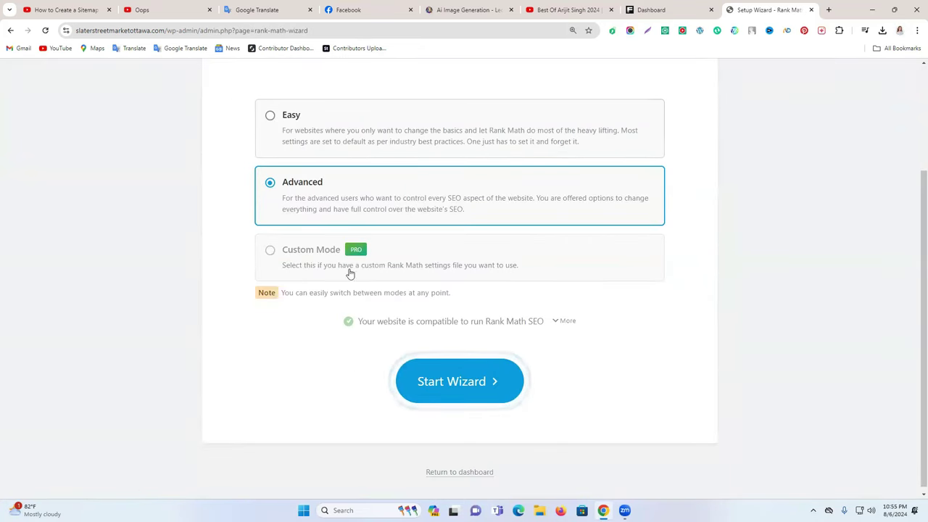
{"action": "scroll", "coordinate": [341, 217], "scroll_direction": "up", "scroll_amount": 1}
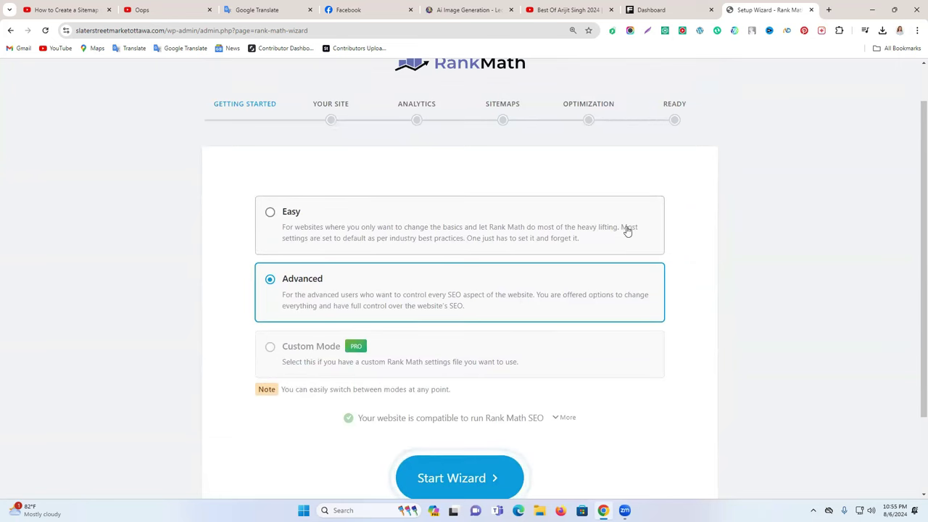
{"action": "scroll", "coordinate": [625, 230], "scroll_direction": "down", "scroll_amount": 1}
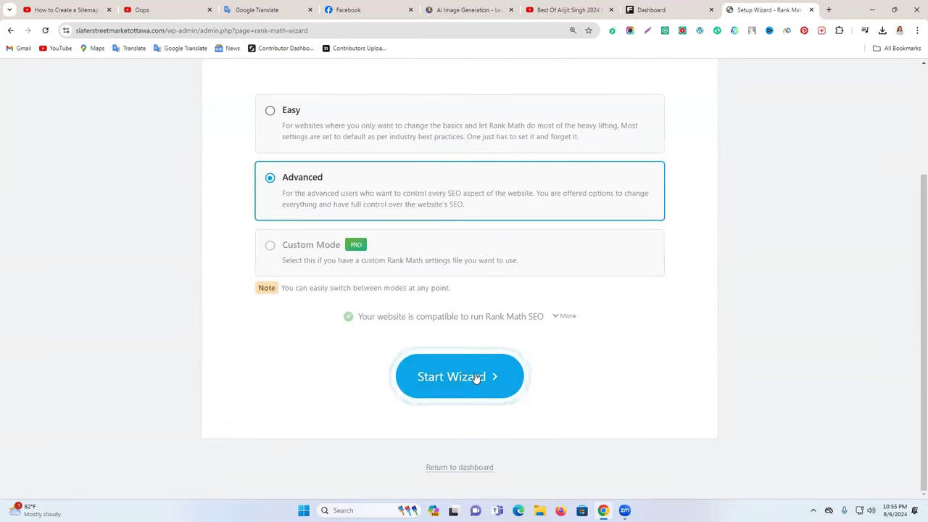
{"action": "left_click", "coordinate": [473, 376]}
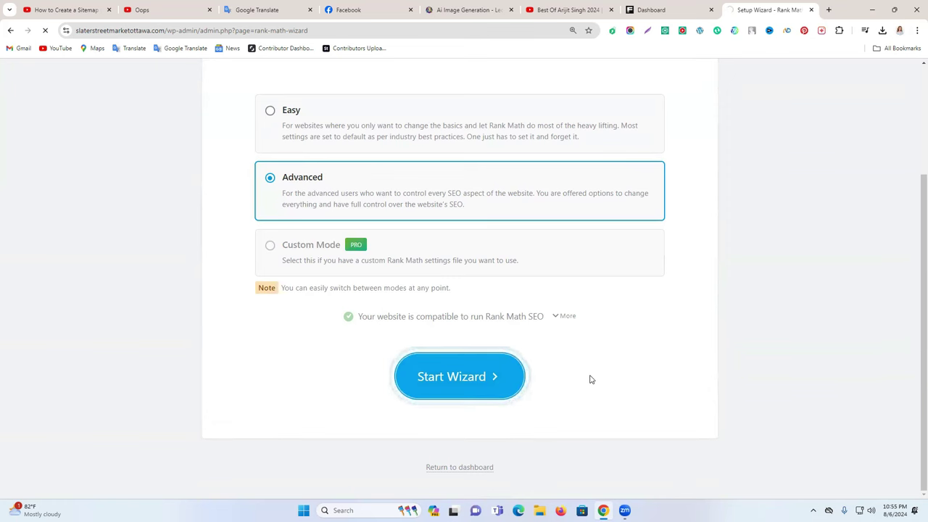
Step: Save the Your Site details with their existing entries and skip the Analytics step for connecting Google services
{"action": "scroll", "coordinate": [590, 379], "scroll_direction": "up", "scroll_amount": 2}
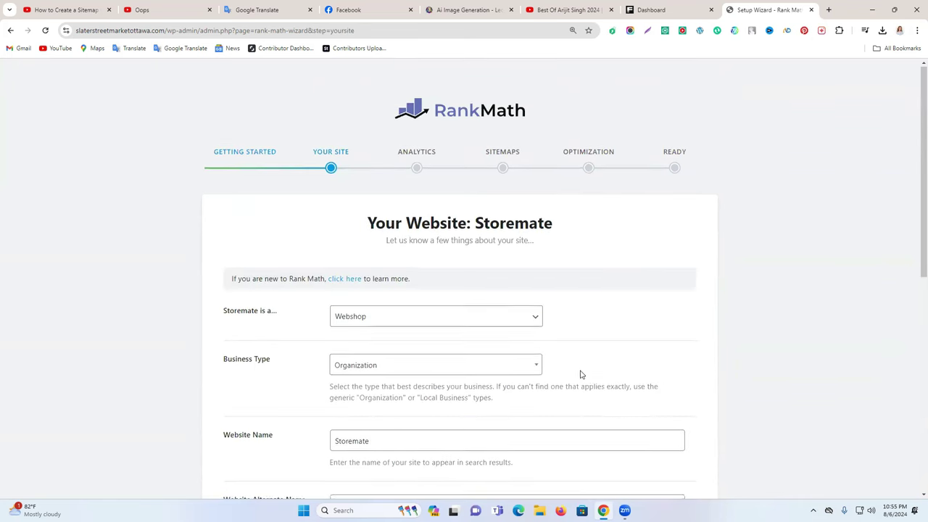
{"action": "scroll", "coordinate": [580, 375], "scroll_direction": "down", "scroll_amount": 4}
{"action": "scroll", "coordinate": [377, 382], "scroll_direction": "down", "scroll_amount": 4}
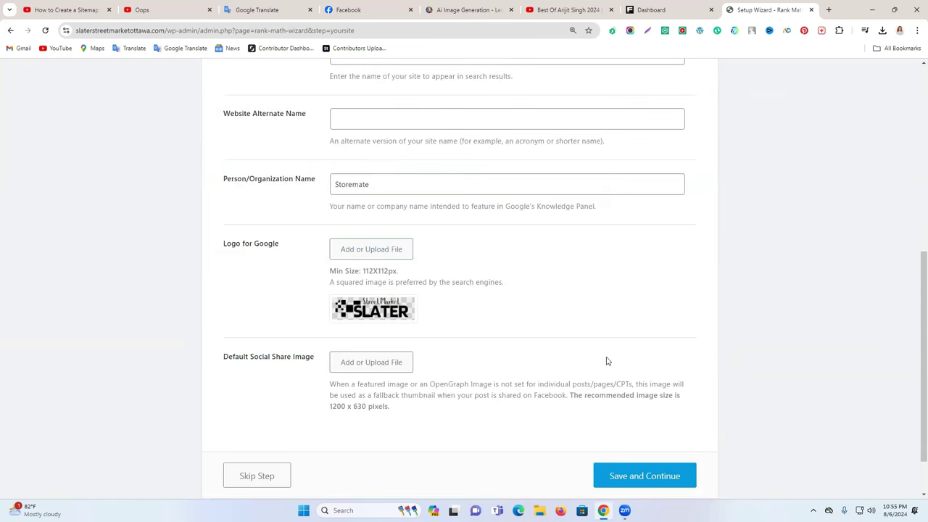
{"action": "scroll", "coordinate": [607, 361], "scroll_direction": "down", "scroll_amount": 2}
{"action": "left_click", "coordinate": [627, 418]}
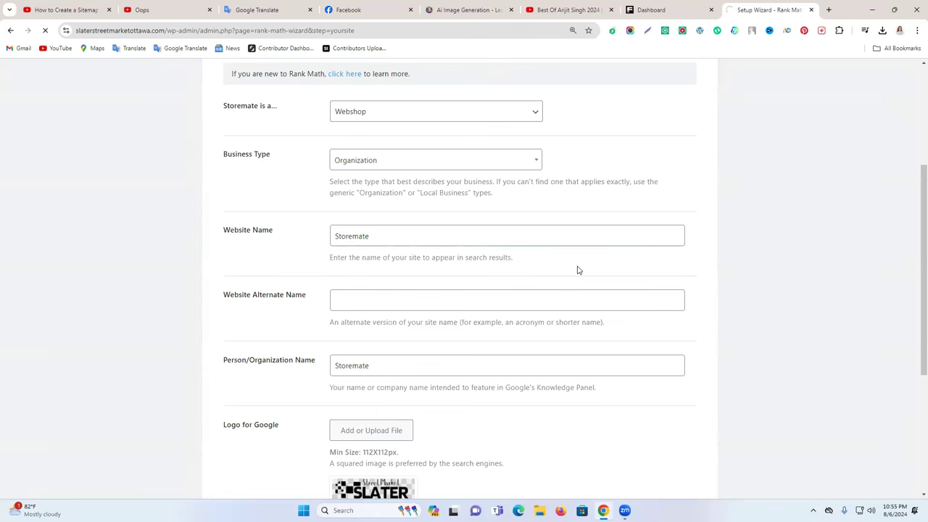
{"action": "scroll", "coordinate": [501, 249], "scroll_direction": "down", "scroll_amount": 4}
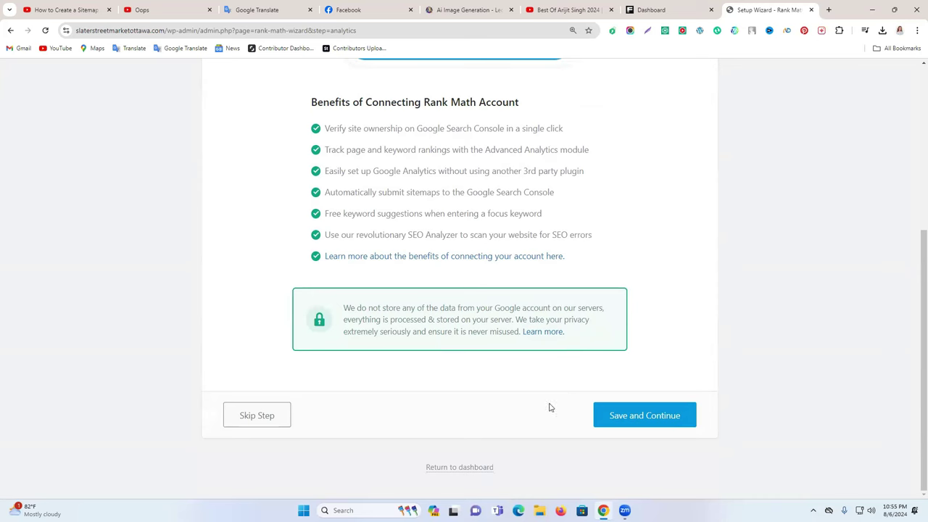
{"action": "left_click", "coordinate": [257, 418]}
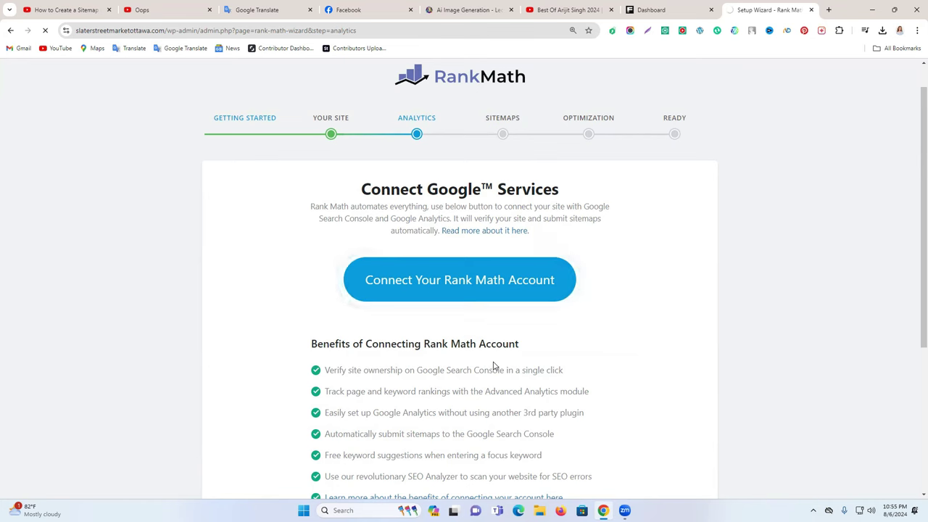
{"action": "scroll", "coordinate": [497, 359], "scroll_direction": "down", "scroll_amount": 3}
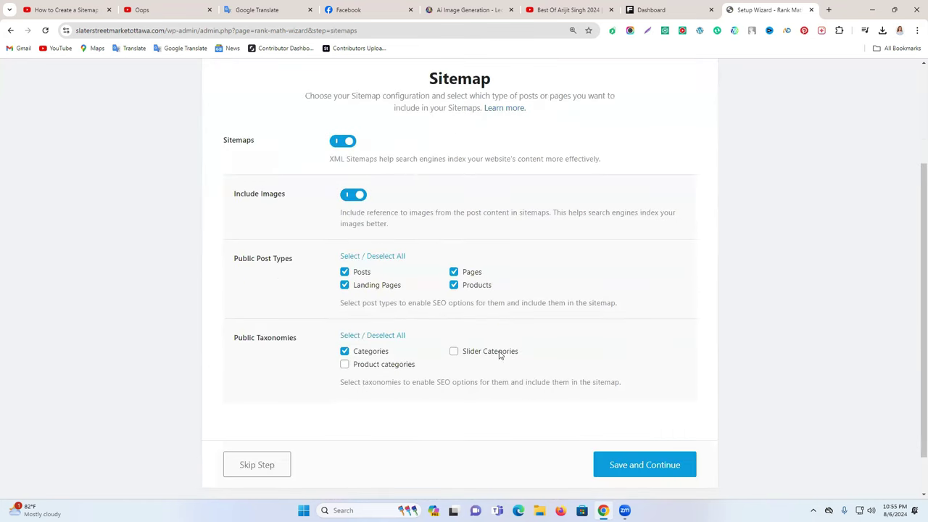
{"action": "left_click_drag", "start_coordinate": [223, 143], "coordinate": [247, 142]}
{"action": "scroll", "coordinate": [358, 181], "scroll_direction": "up", "scroll_amount": 1}
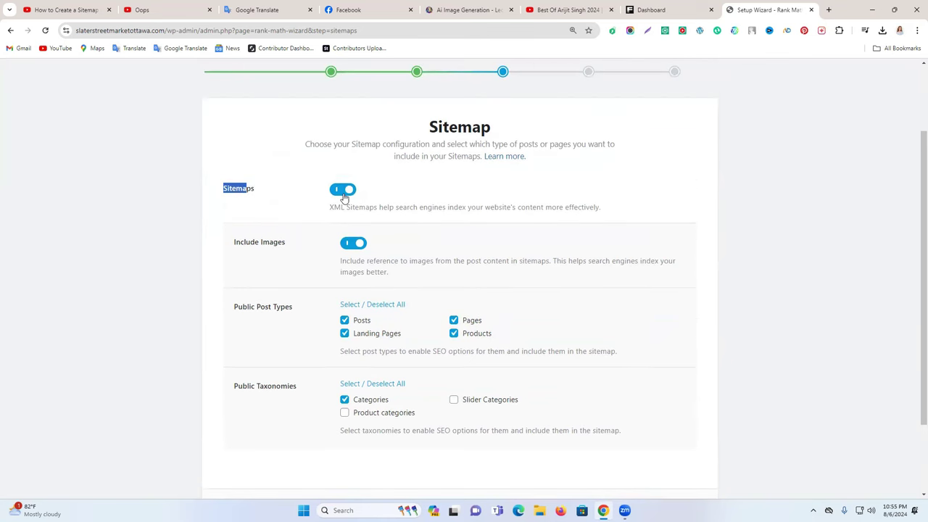
{"action": "left_click", "coordinate": [344, 194]}
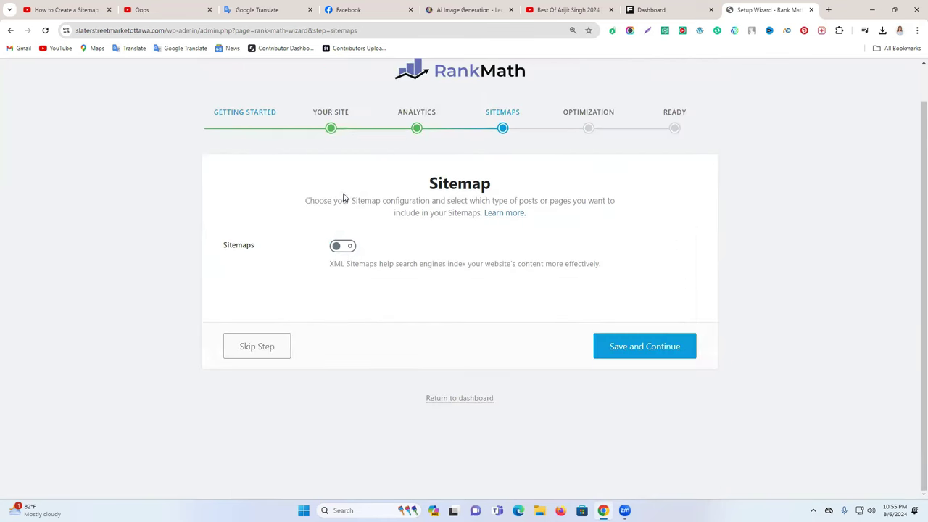
{"action": "left_click", "coordinate": [343, 246]}
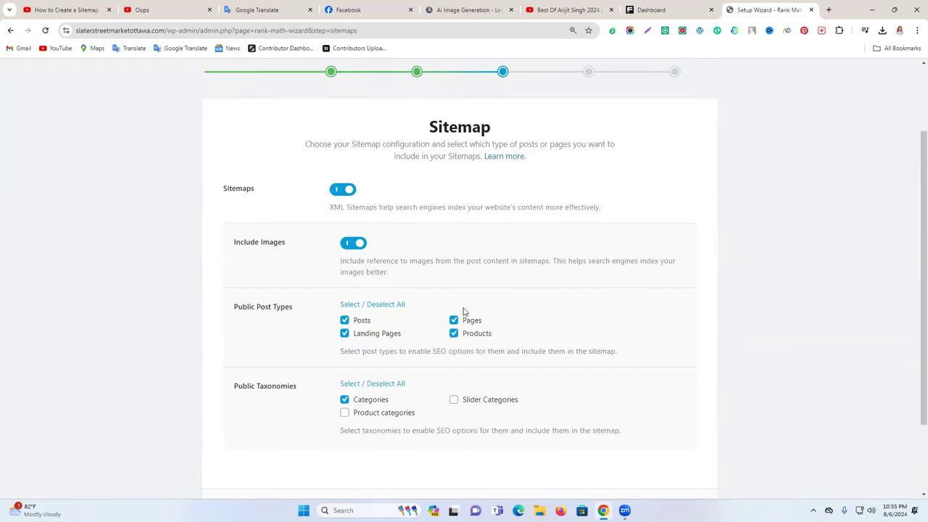
Step: Include the Product categories and Slider Categories taxonomies in the sitemap and save the Sitemaps step
{"action": "left_click", "coordinate": [344, 412]}
{"action": "left_click", "coordinate": [454, 399]}
{"action": "scroll", "coordinate": [456, 406], "scroll_direction": "down", "scroll_amount": 2}
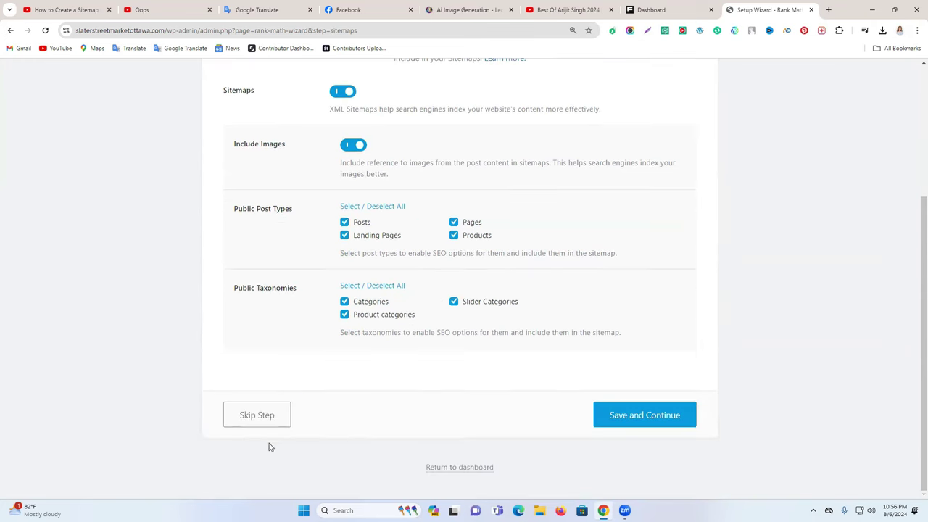
{"action": "left_click", "coordinate": [627, 426]}
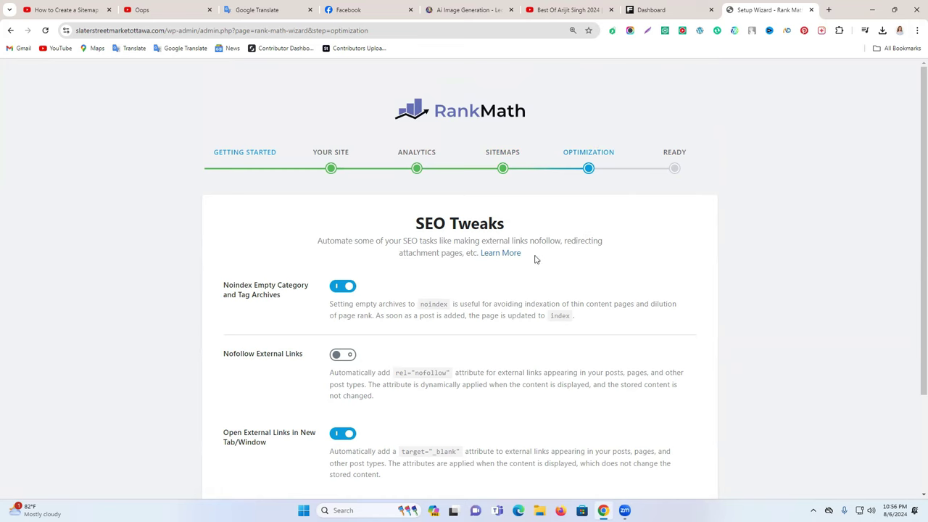
Step: Enable Nofollow External Links in the SEO Tweaks and save the Optimization step
{"action": "scroll", "coordinate": [536, 259], "scroll_direction": "down", "scroll_amount": 2}
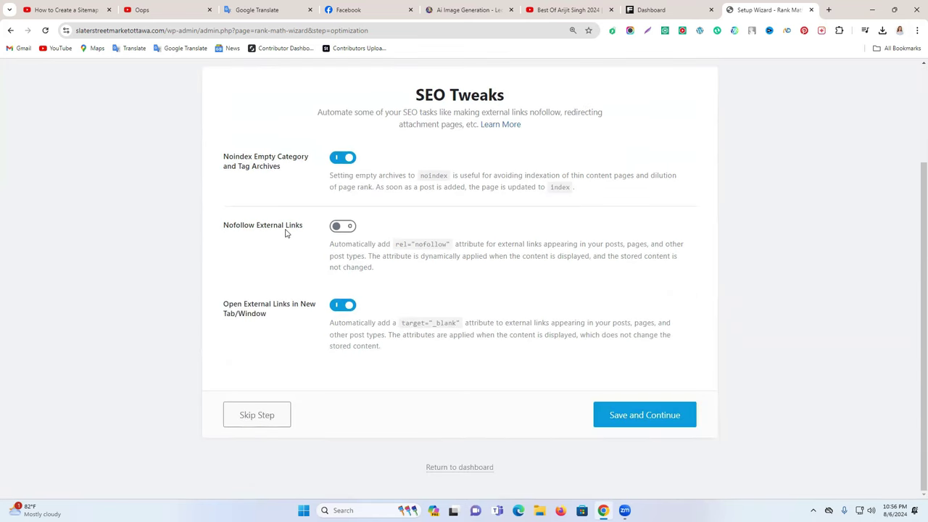
{"action": "left_click", "coordinate": [342, 226]}
{"action": "left_click", "coordinate": [634, 418]}
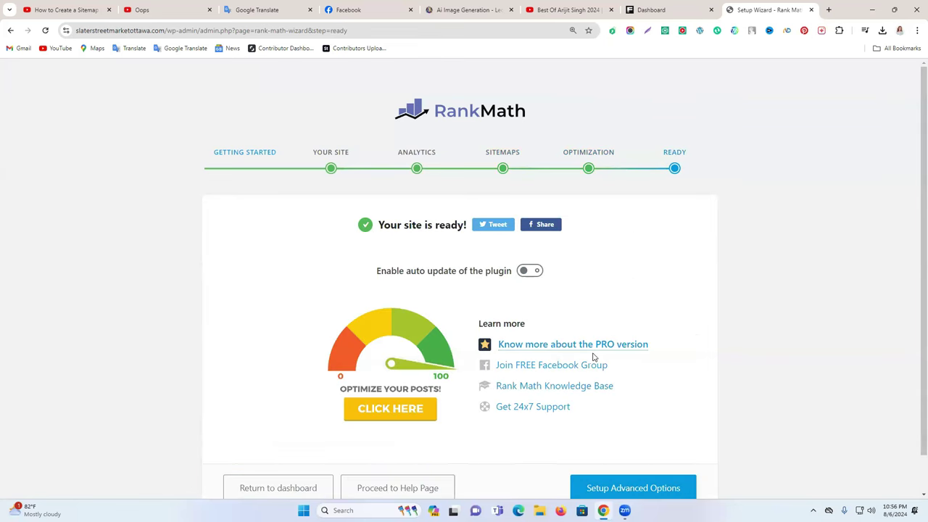
Step: Continue to the advanced options setup and enable all Role Manager capabilities for Editor, Author, Contributor and Subscriber
{"action": "scroll", "coordinate": [593, 357], "scroll_direction": "down", "scroll_amount": 1}
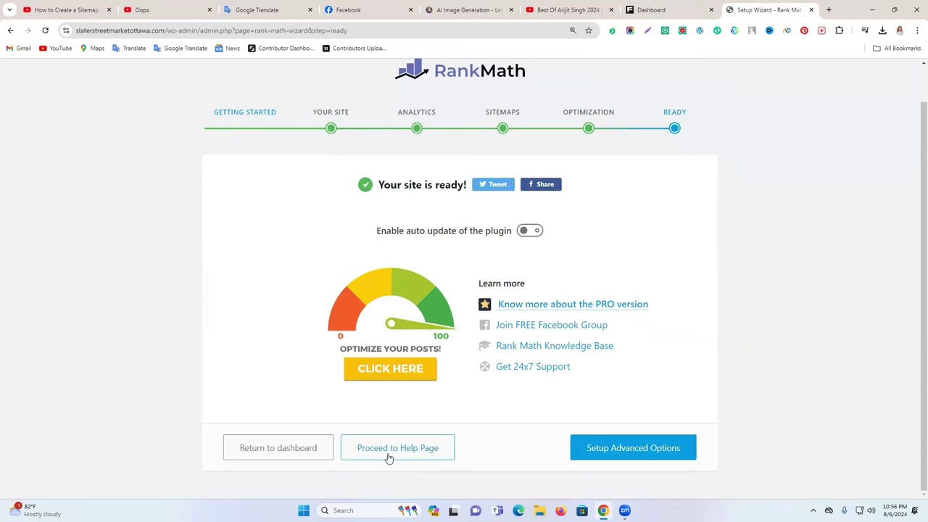
{"action": "left_click", "coordinate": [624, 454]}
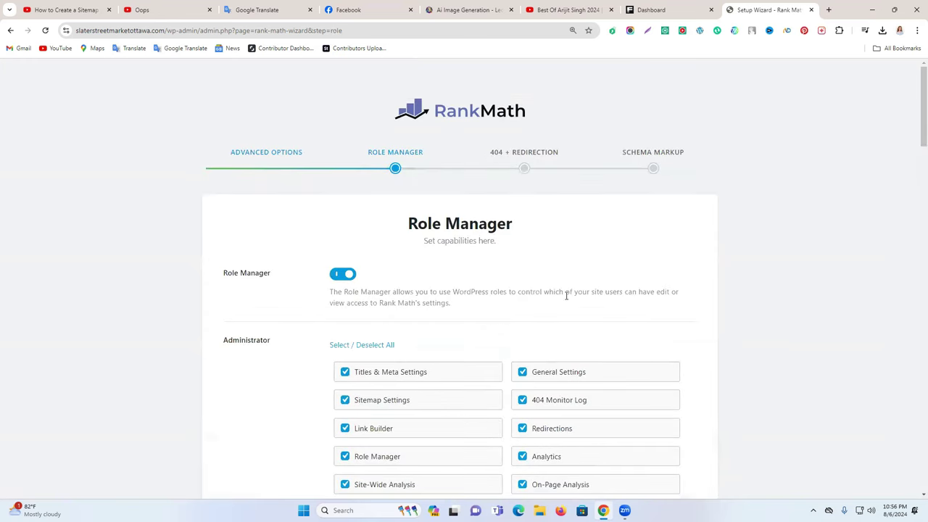
{"action": "scroll", "coordinate": [563, 308], "scroll_direction": "down", "scroll_amount": 7}
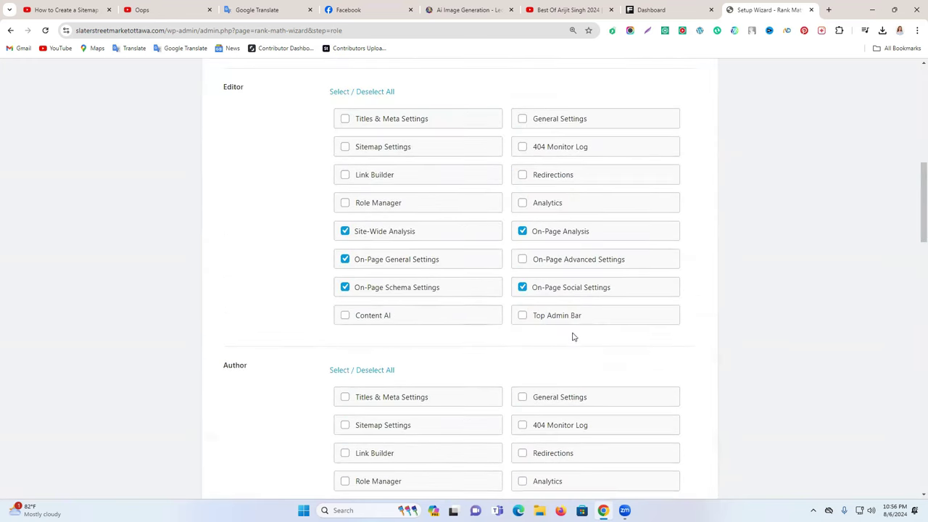
{"action": "left_click", "coordinate": [347, 92]}
{"action": "scroll", "coordinate": [429, 314], "scroll_direction": "down", "scroll_amount": 3}
{"action": "left_click", "coordinate": [359, 177]}
{"action": "scroll", "coordinate": [379, 283], "scroll_direction": "down", "scroll_amount": 5}
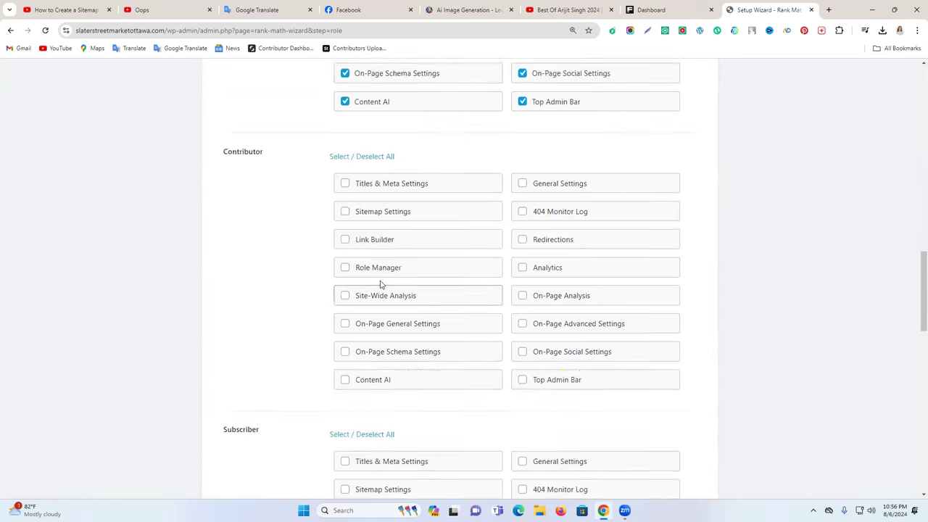
{"action": "left_click", "coordinate": [360, 117]}
{"action": "left_click", "coordinate": [361, 395]}
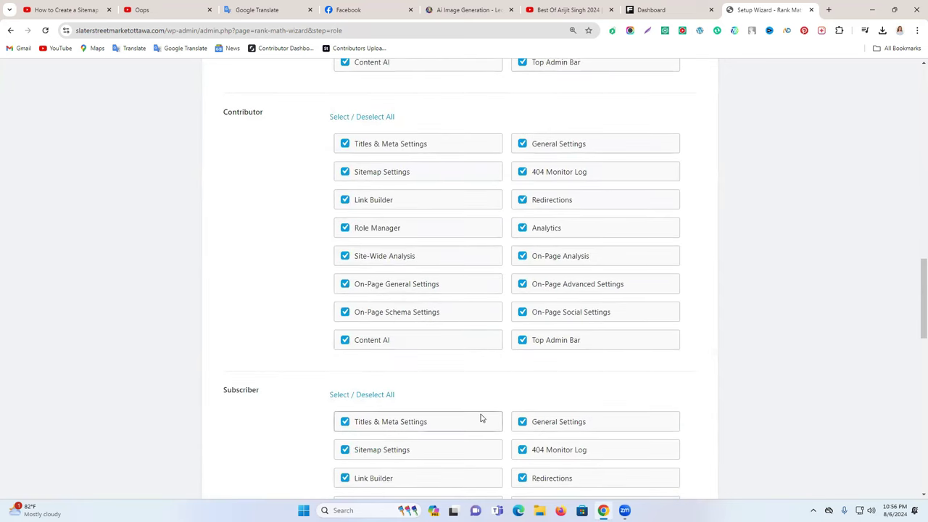
Step: Enable all capabilities for the remaining roles, including Shop manager, and save the Role Manager step
{"action": "scroll", "coordinate": [362, 395], "scroll_direction": "down", "scroll_amount": 3}
{"action": "left_click", "coordinate": [358, 435]}
{"action": "scroll", "coordinate": [363, 435], "scroll_direction": "down", "scroll_amount": 5}
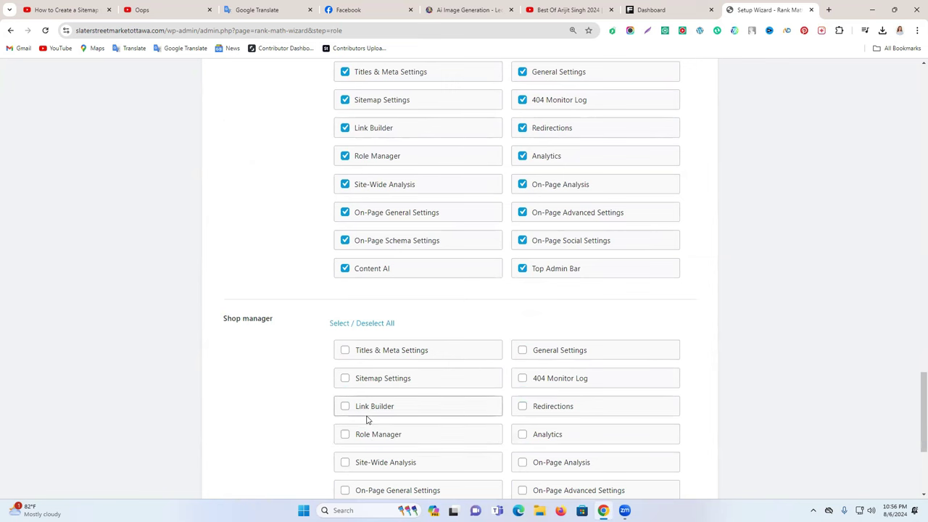
{"action": "left_click", "coordinate": [345, 322]}
{"action": "scroll", "coordinate": [395, 373], "scroll_direction": "down", "scroll_amount": 3}
{"action": "left_click", "coordinate": [645, 425]}
{"action": "scroll", "coordinate": [710, 435], "scroll_direction": "up", "scroll_amount": 12}
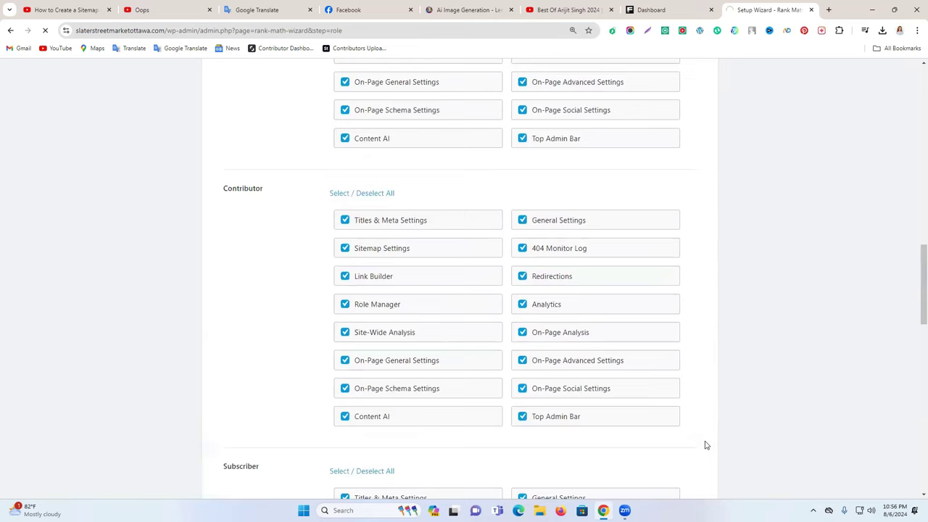
{"action": "scroll", "coordinate": [705, 445], "scroll_direction": "up", "scroll_amount": 5}
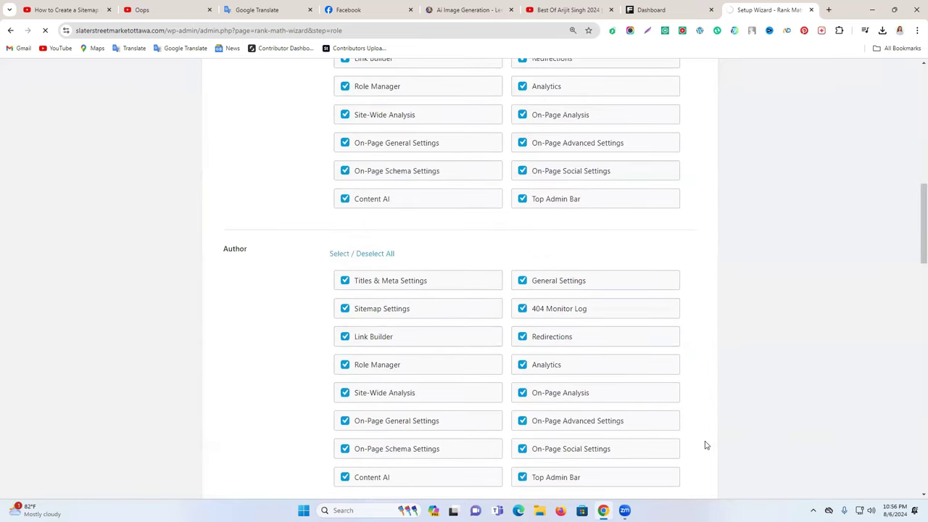
{"action": "left_click_drag", "start_coordinate": [569, 310], "coordinate": [558, 389]}
{"action": "scroll", "coordinate": [432, 329], "scroll_direction": "up", "scroll_amount": 9}
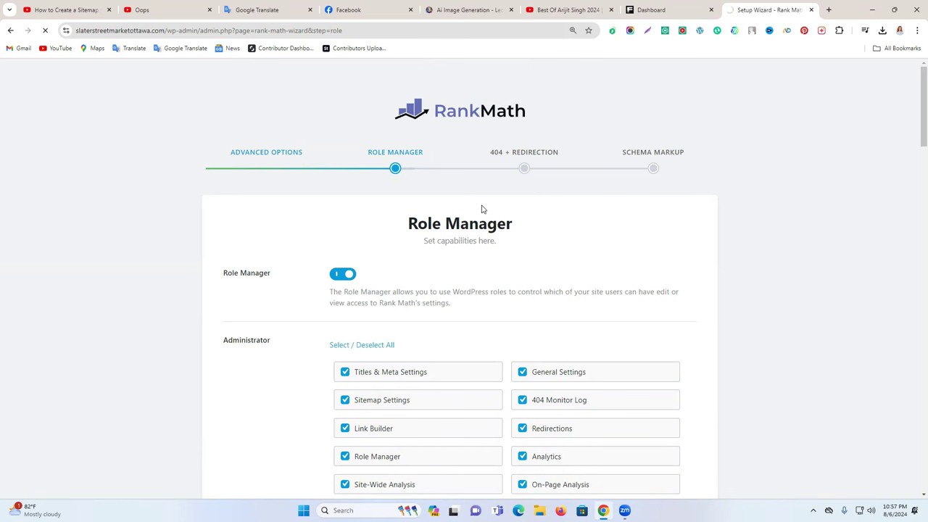
{"action": "scroll", "coordinate": [482, 209], "scroll_direction": "down", "scroll_amount": 15}
{"action": "scroll", "coordinate": [482, 209], "scroll_direction": "down", "scroll_amount": 9}
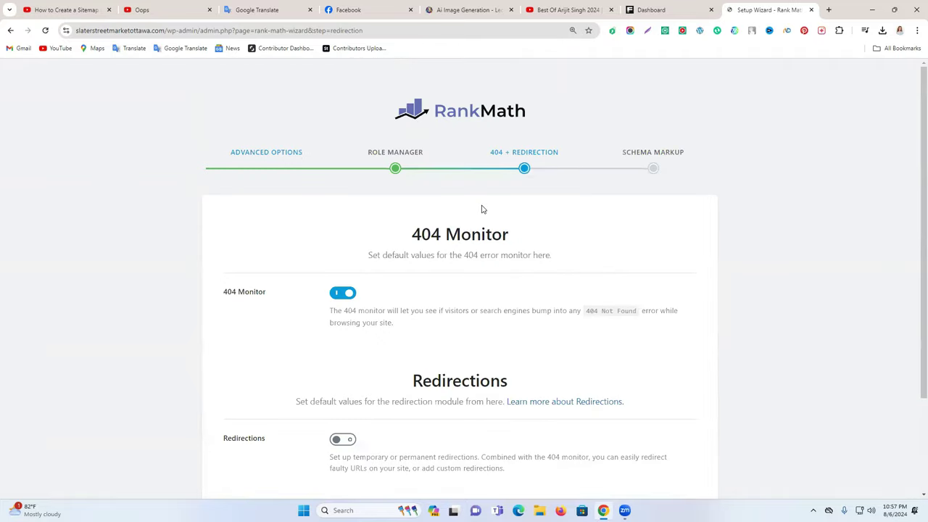
Step: Enable Redirections alongside the 404 Monitor and save the 404 + Redirection step
{"action": "scroll", "coordinate": [507, 250], "scroll_direction": "down", "scroll_amount": 2}
{"action": "left_click", "coordinate": [347, 319]}
{"action": "left_click", "coordinate": [679, 415]}
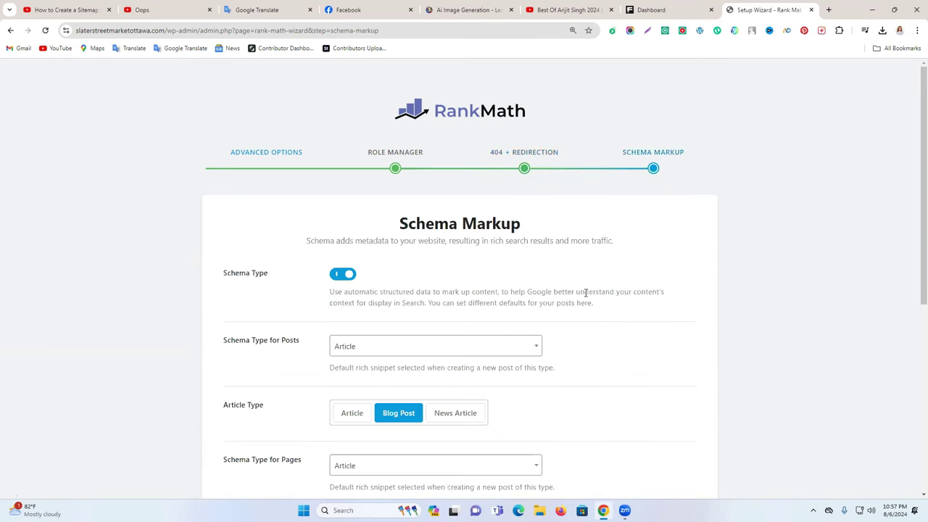
Step: Set the Schema Type for Posts to Service in the Schema Markup step
{"action": "left_click", "coordinate": [368, 346]}
{"action": "scroll", "coordinate": [435, 347], "scroll_direction": "down", "scroll_amount": 2}
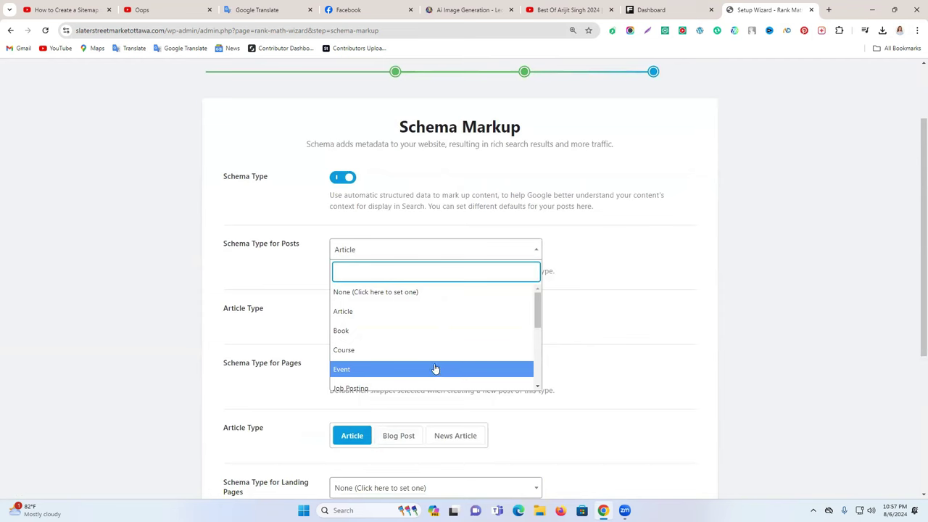
{"action": "scroll", "coordinate": [464, 343], "scroll_direction": "down", "scroll_amount": 1}
{"action": "scroll", "coordinate": [460, 346], "scroll_direction": "down", "scroll_amount": 1}
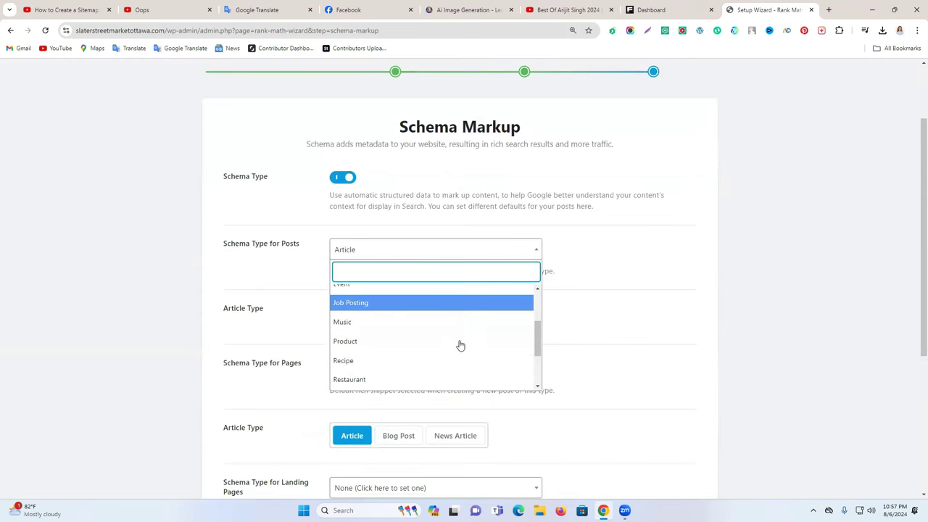
{"action": "scroll", "coordinate": [435, 356], "scroll_direction": "down", "scroll_amount": 1}
{"action": "scroll", "coordinate": [420, 351], "scroll_direction": "down", "scroll_amount": 1}
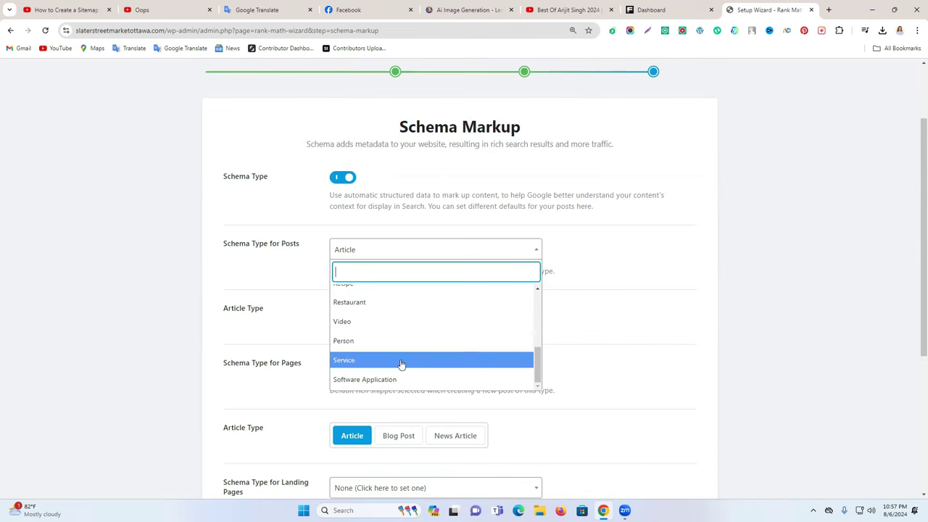
{"action": "left_click", "coordinate": [399, 360]}
Step: Set the Schema Type for Pages to Service
{"action": "left_click", "coordinate": [364, 319]}
{"action": "scroll", "coordinate": [395, 392], "scroll_direction": "down", "scroll_amount": 3}
{"action": "left_click", "coordinate": [352, 425]}
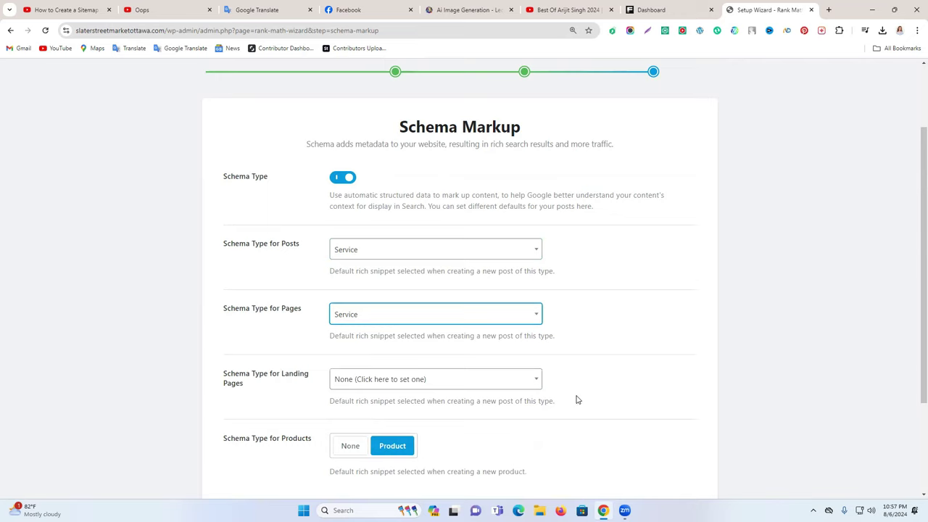
Step: Set the Schema Type for Landing Pages to Service and save the Schema Markup step
{"action": "scroll", "coordinate": [393, 256], "scroll_direction": "down", "scroll_amount": 2}
{"action": "left_click", "coordinate": [395, 243]}
{"action": "scroll", "coordinate": [416, 341], "scroll_direction": "down", "scroll_amount": 3}
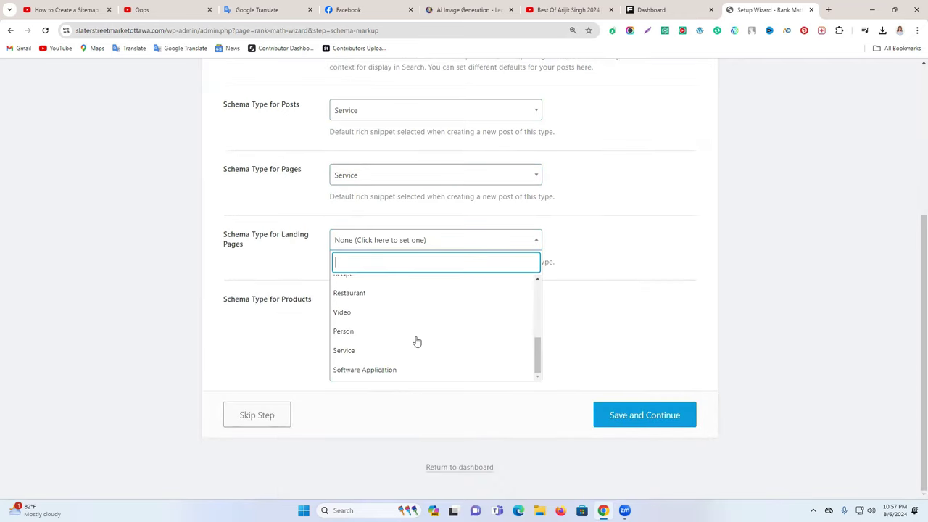
{"action": "left_click", "coordinate": [382, 354]}
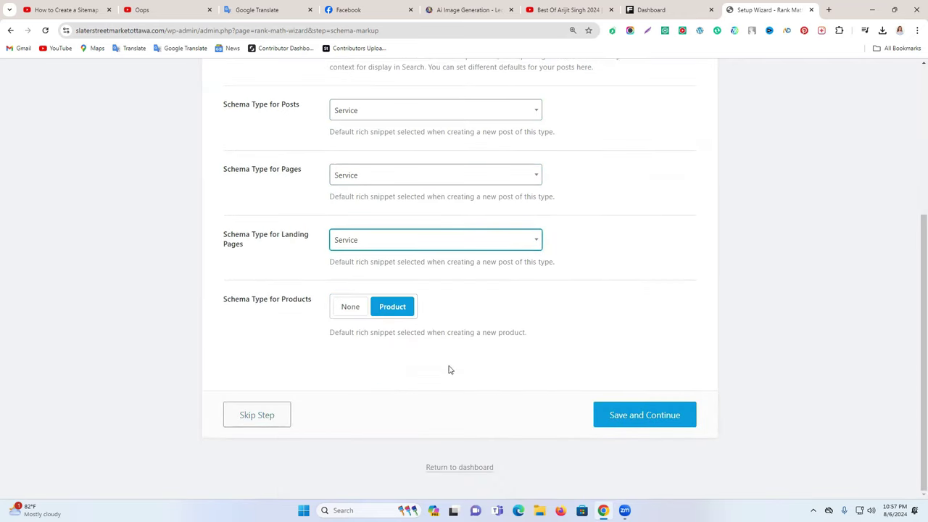
{"action": "left_click", "coordinate": [616, 415]}
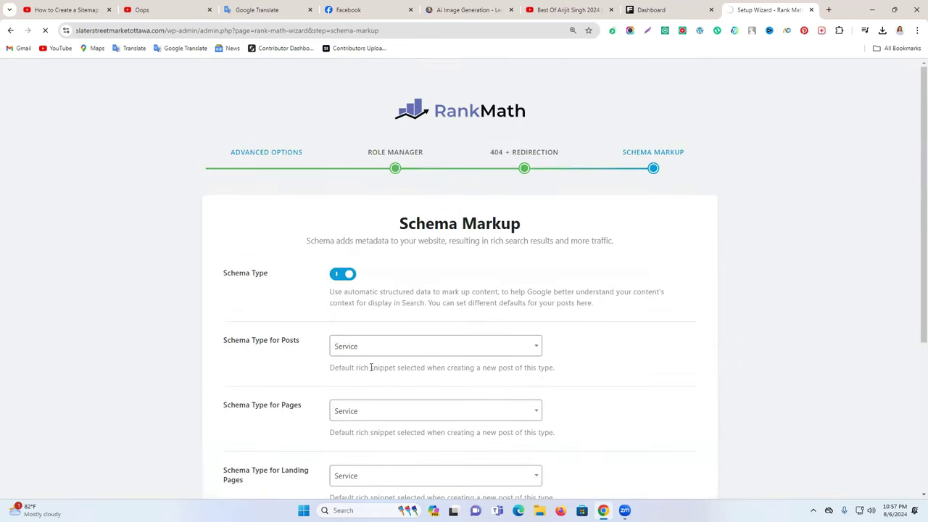
Step: Look through the schema types offered for posts and check the other Schema Markup settings
{"action": "left_click", "coordinate": [364, 348]}
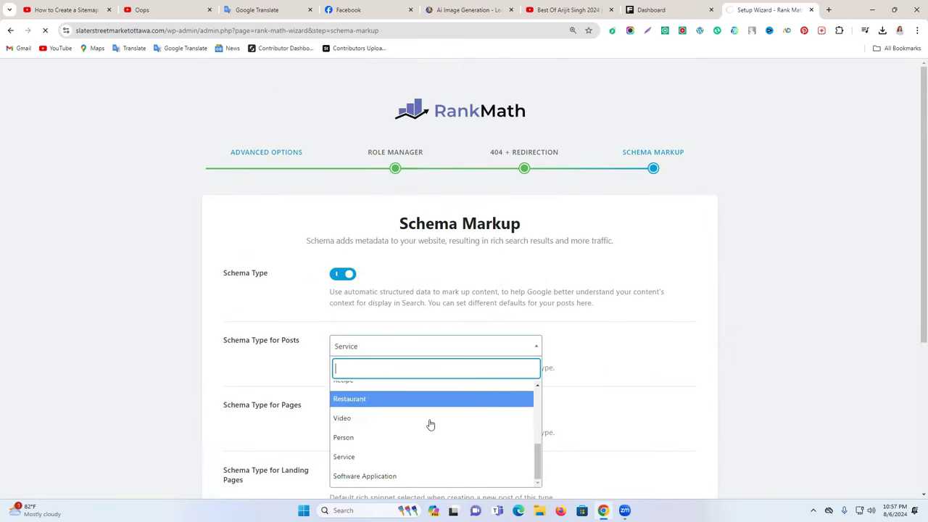
{"action": "scroll", "coordinate": [425, 413], "scroll_direction": "up", "scroll_amount": 1}
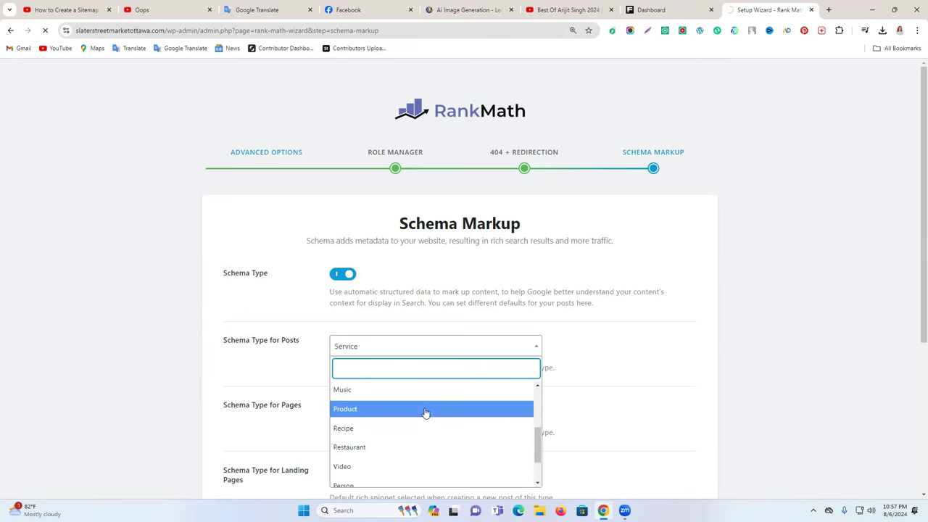
{"action": "scroll", "coordinate": [426, 413], "scroll_direction": "up", "scroll_amount": 3}
{"action": "left_click", "coordinate": [667, 321]}
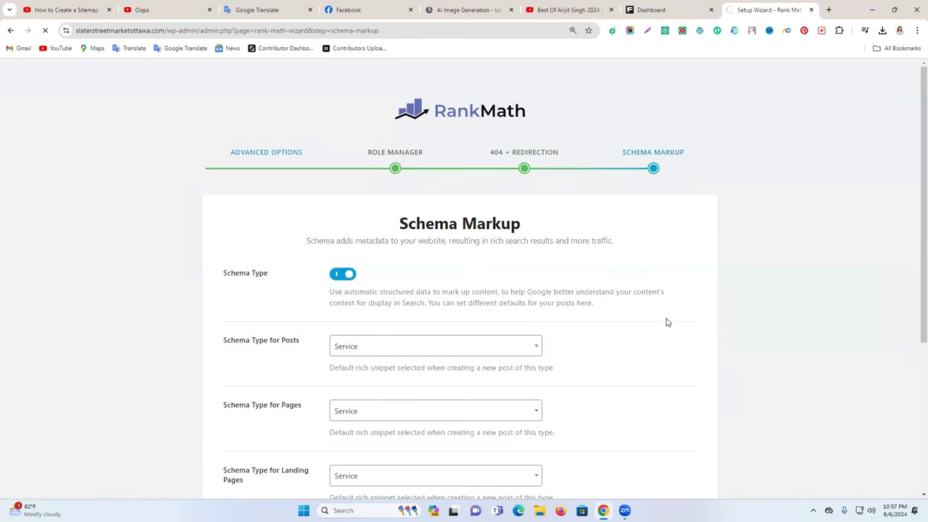
{"action": "scroll", "coordinate": [647, 359], "scroll_direction": "down", "scroll_amount": 4}
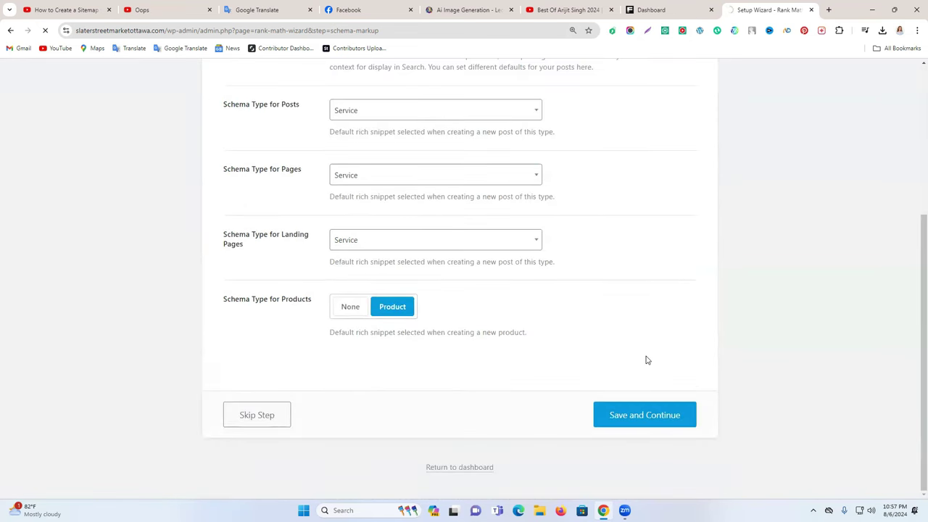
{"action": "scroll", "coordinate": [543, 263], "scroll_direction": "up", "scroll_amount": 1}
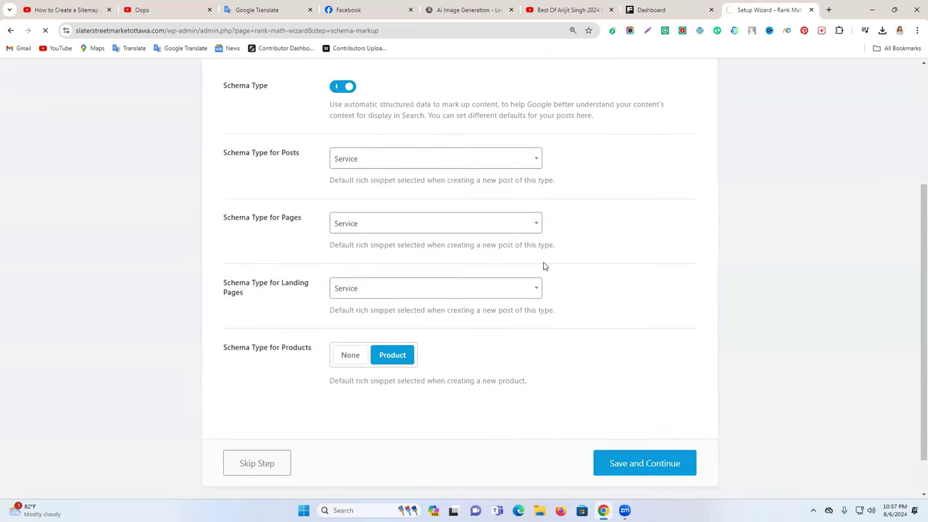
Step: Find the Sitemap module in Rank Math's module list and switch it off and on again
{"action": "scroll", "coordinate": [731, 276], "scroll_direction": "down", "scroll_amount": 4}
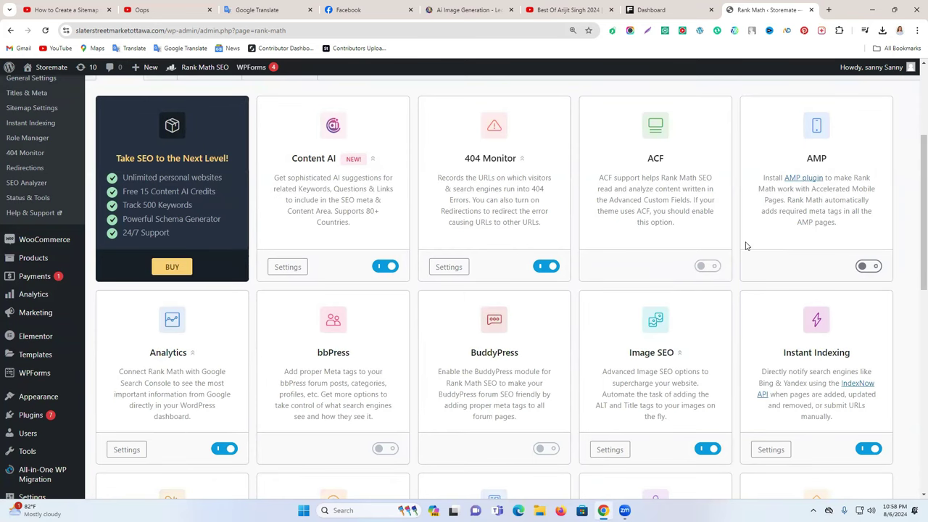
{"action": "scroll", "coordinate": [741, 257], "scroll_direction": "down", "scroll_amount": 3}
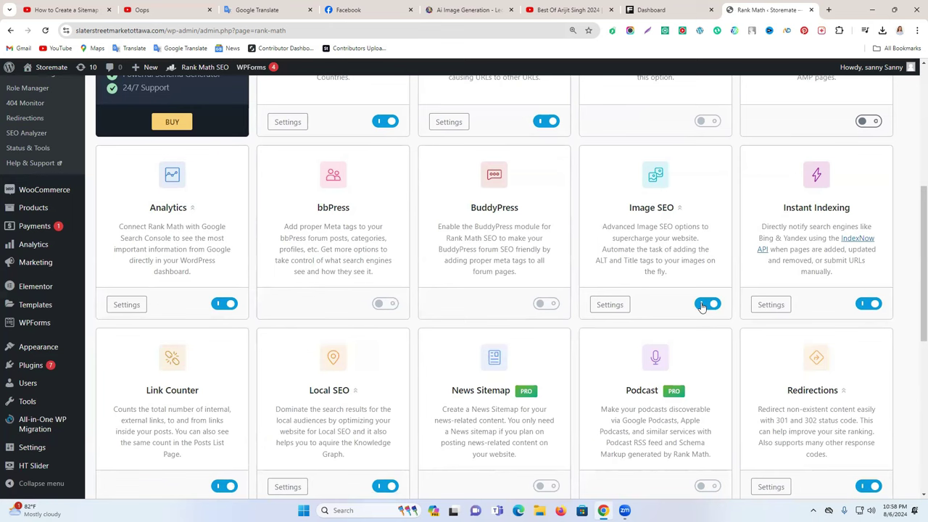
{"action": "scroll", "coordinate": [389, 293], "scroll_direction": "down", "scroll_amount": 4}
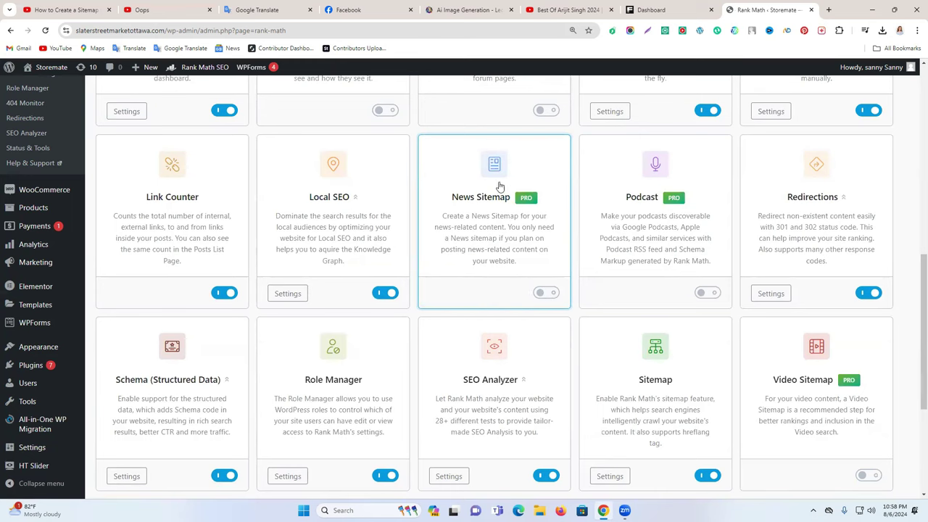
{"action": "scroll", "coordinate": [549, 226], "scroll_direction": "down", "scroll_amount": 2}
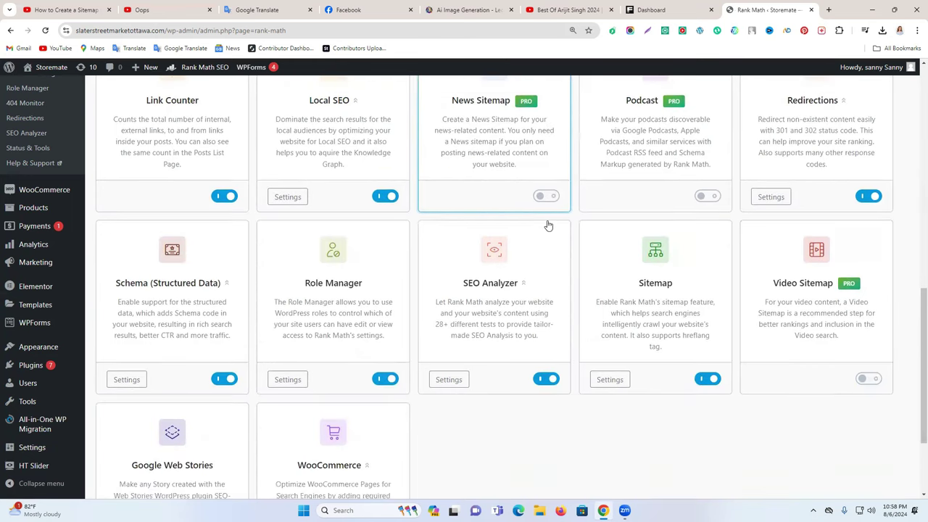
{"action": "left_click_drag", "start_coordinate": [638, 284], "coordinate": [696, 289]}
{"action": "left_click", "coordinate": [707, 378]}
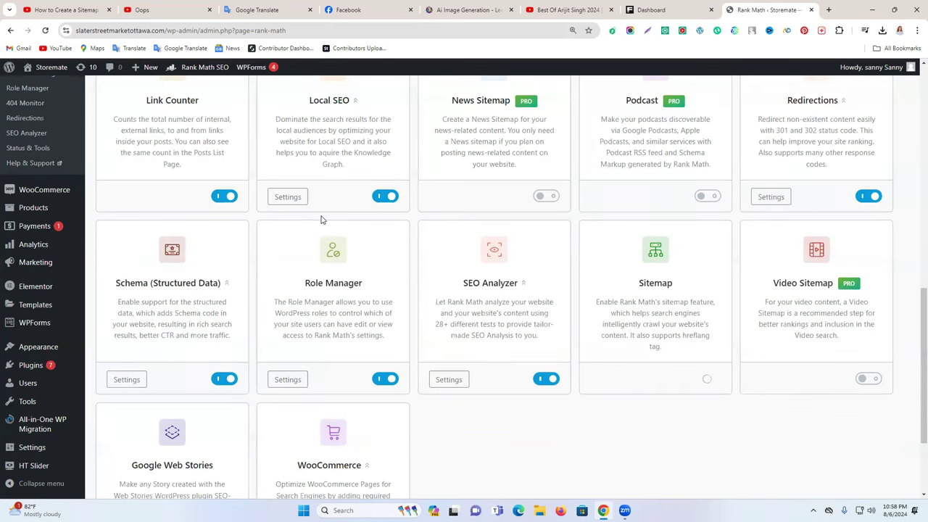
Step: Reload the Rank Math SEO dashboard and review its modules, including the Sitemap module
{"action": "scroll", "coordinate": [597, 240], "scroll_direction": "up", "scroll_amount": 4}
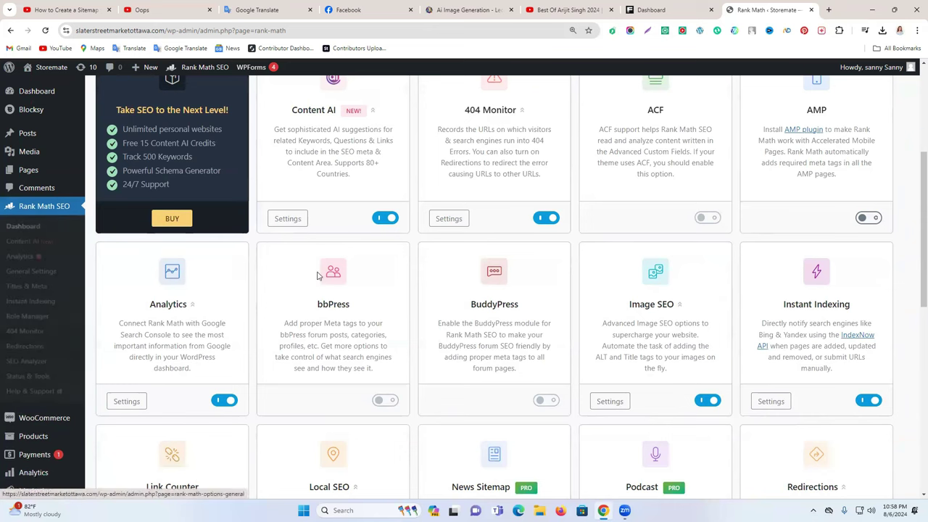
{"action": "left_click", "coordinate": [39, 209]}
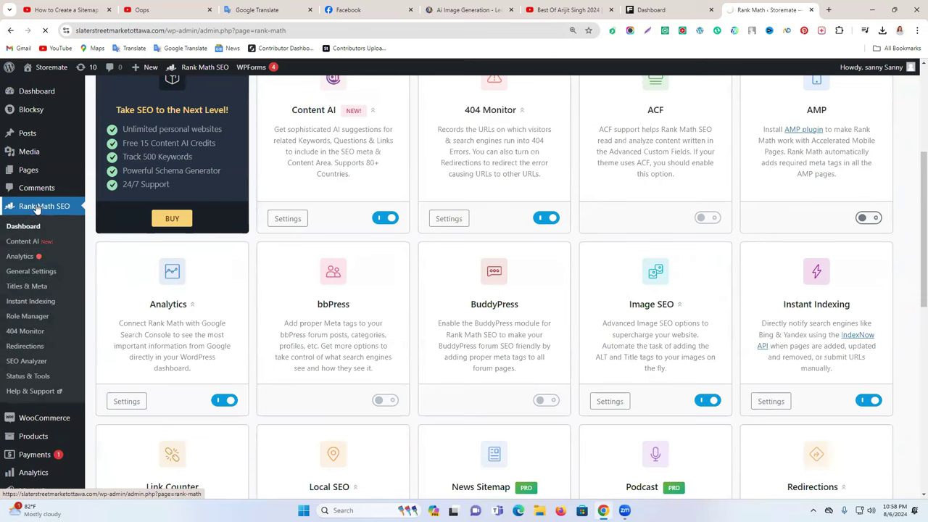
{"action": "scroll", "coordinate": [516, 226], "scroll_direction": "down", "scroll_amount": 7}
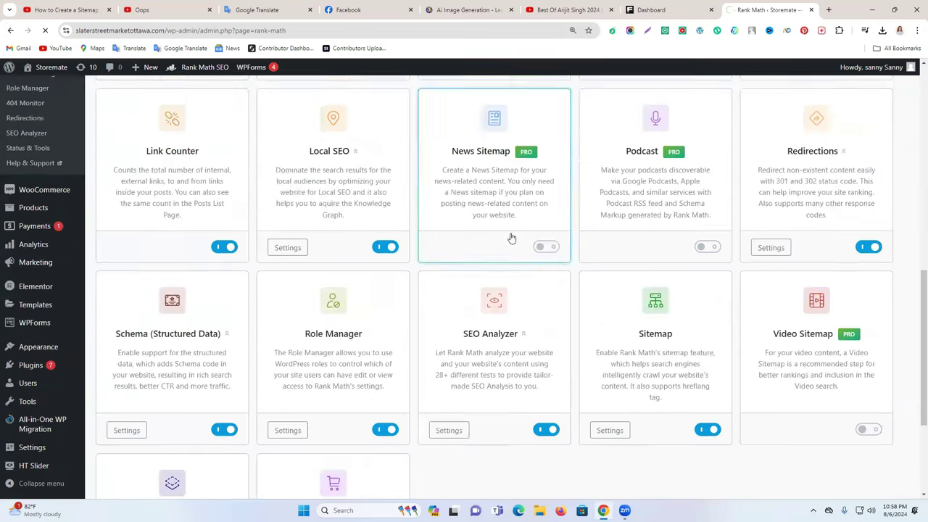
{"action": "scroll", "coordinate": [222, 260], "scroll_direction": "up", "scroll_amount": 11}
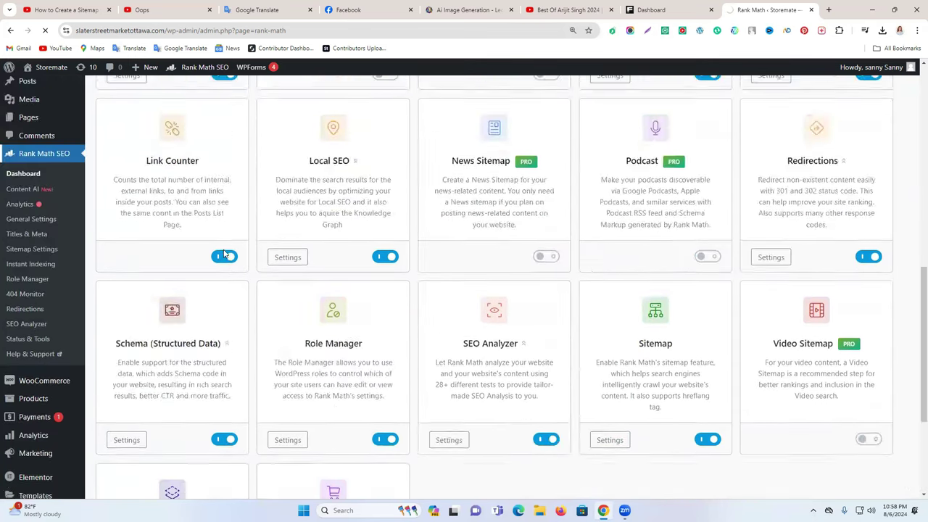
{"action": "scroll", "coordinate": [342, 239], "scroll_direction": "down", "scroll_amount": 2}
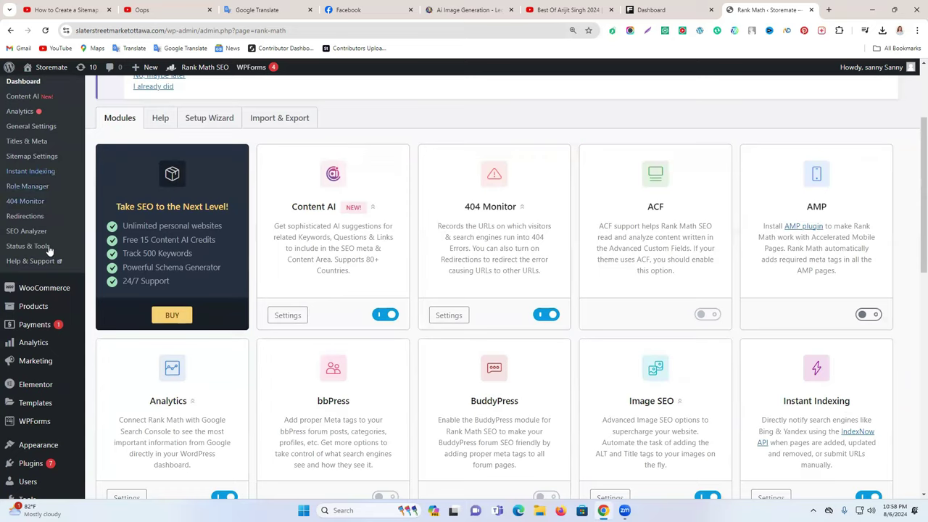
{"action": "scroll", "coordinate": [44, 260], "scroll_direction": "up", "scroll_amount": 2}
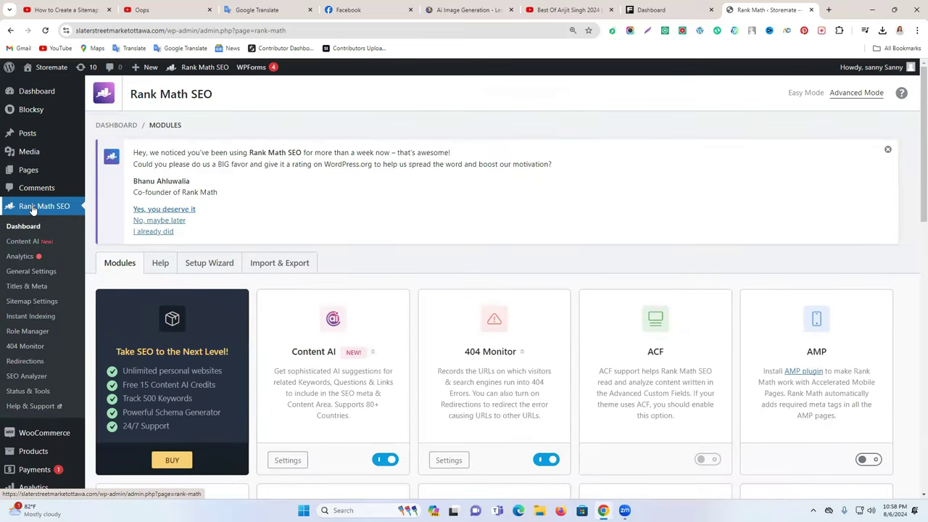
{"action": "scroll", "coordinate": [786, 293], "scroll_direction": "down", "scroll_amount": 3}
{"action": "scroll", "coordinate": [786, 293], "scroll_direction": "down", "scroll_amount": 6}
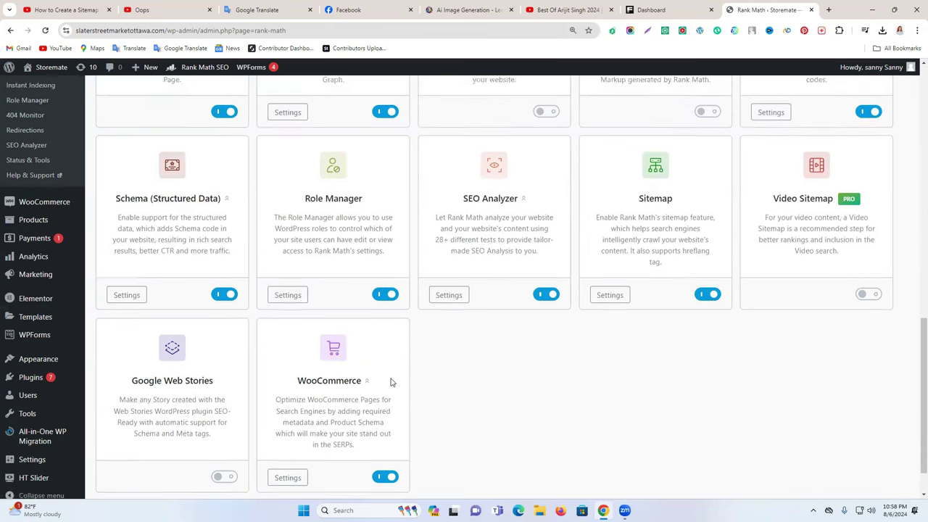
Step: Dismiss the plugin rating request above Rank Math's module list
{"action": "scroll", "coordinate": [656, 348], "scroll_direction": "up", "scroll_amount": 3}
{"action": "scroll", "coordinate": [656, 348], "scroll_direction": "up", "scroll_amount": 7}
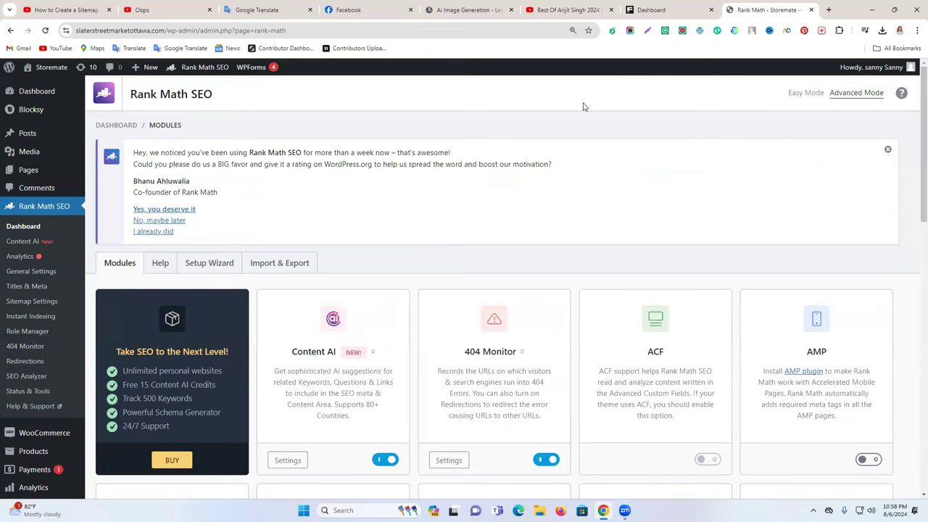
{"action": "left_click", "coordinate": [888, 151]}
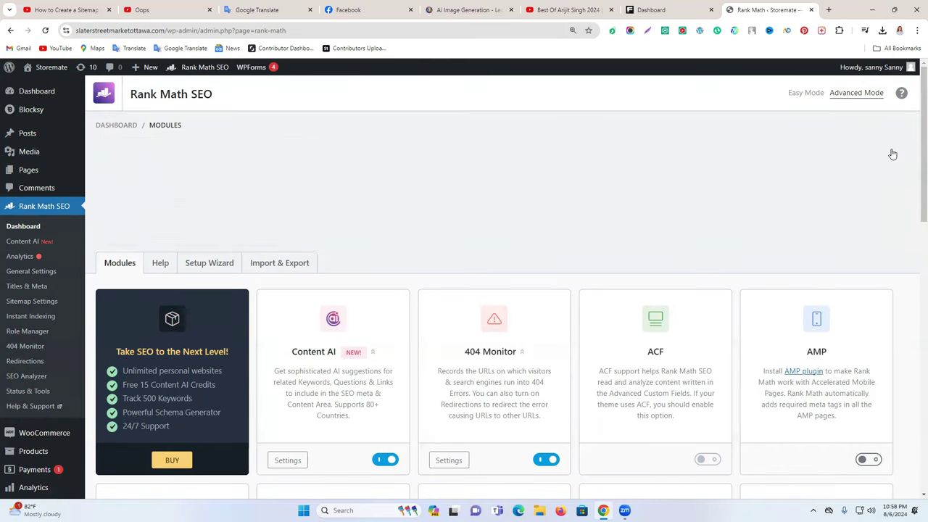